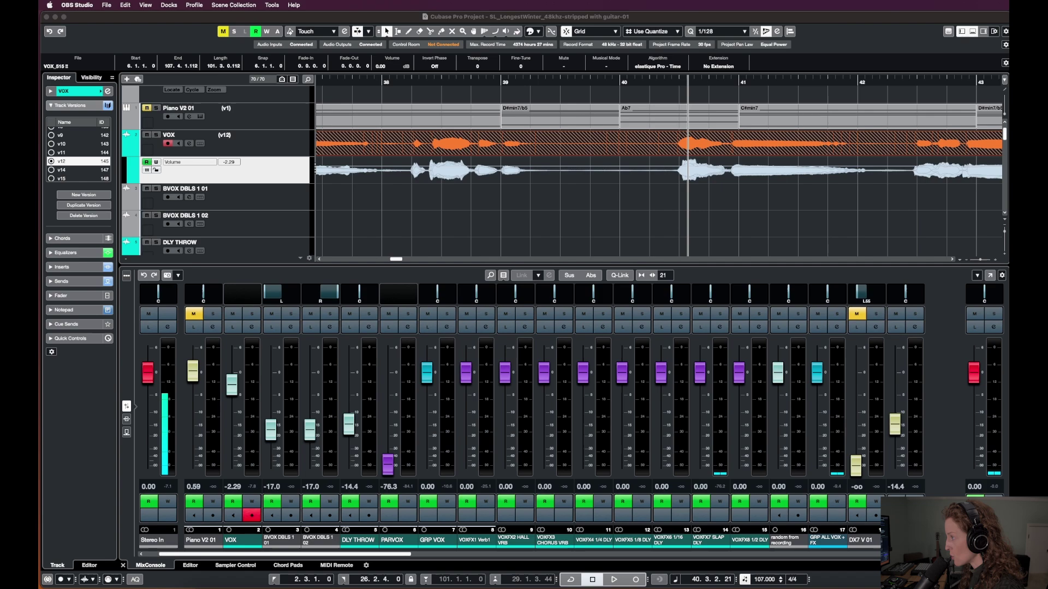
- Play the vocal from bar 38, then select Piano V2 01 and reselect the VOX track
{"action": "left_click", "coordinate": [388, 89]}
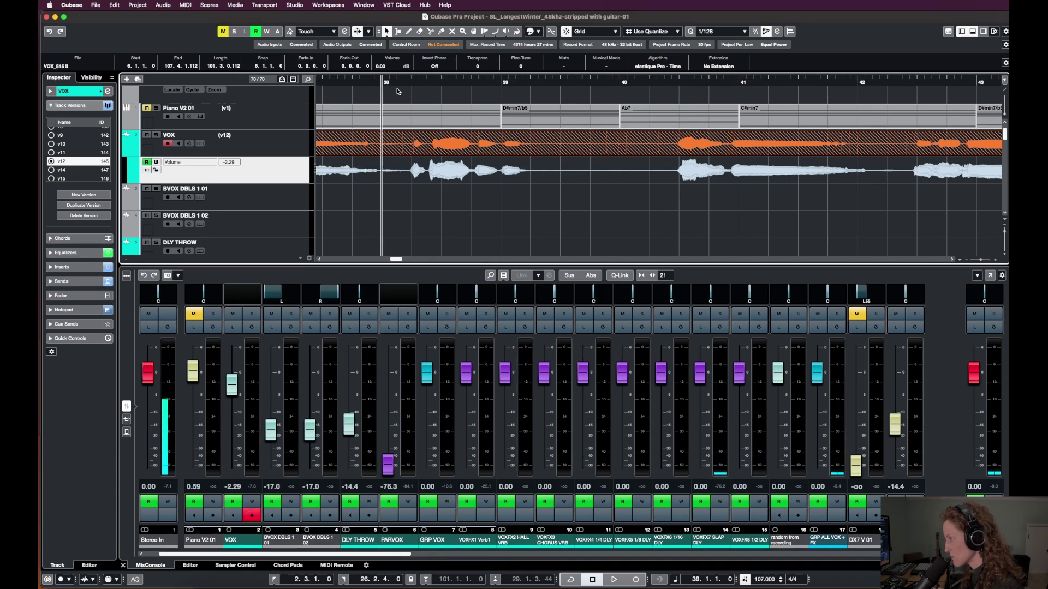
{"action": "key", "text": "space"}
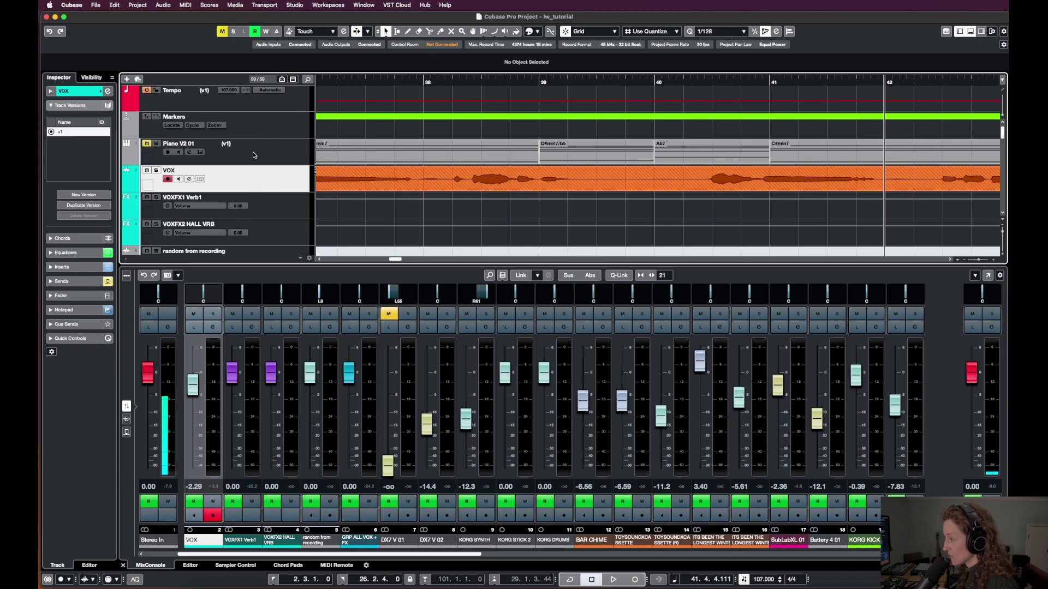
{"action": "left_click", "coordinate": [260, 162]}
{"action": "left_click", "coordinate": [267, 170]}
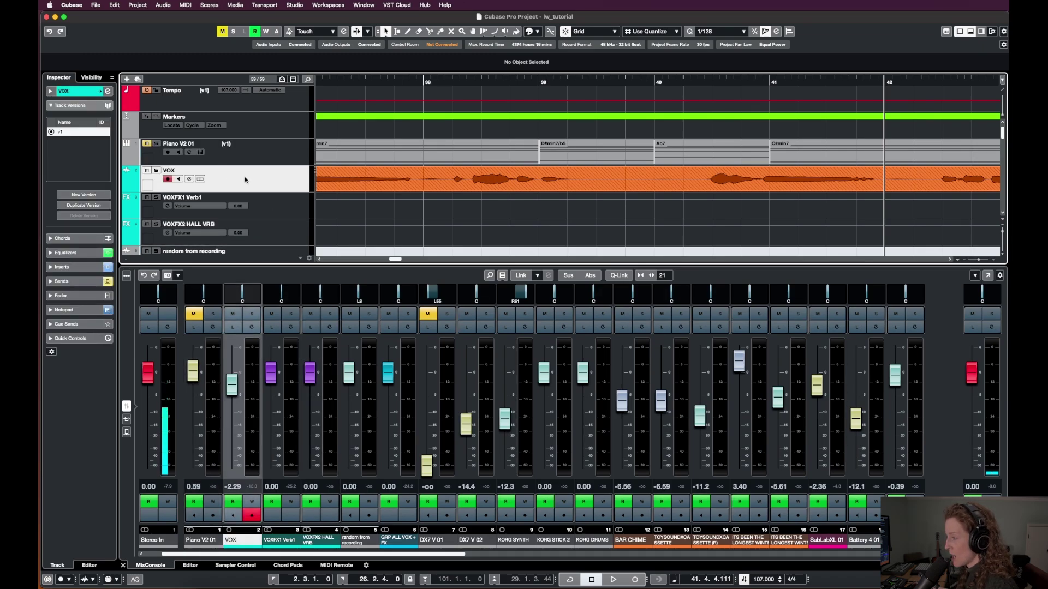
- Start adding an FX channel fed by the VOX track from its track menu
{"action": "right_click", "coordinate": [243, 172]}
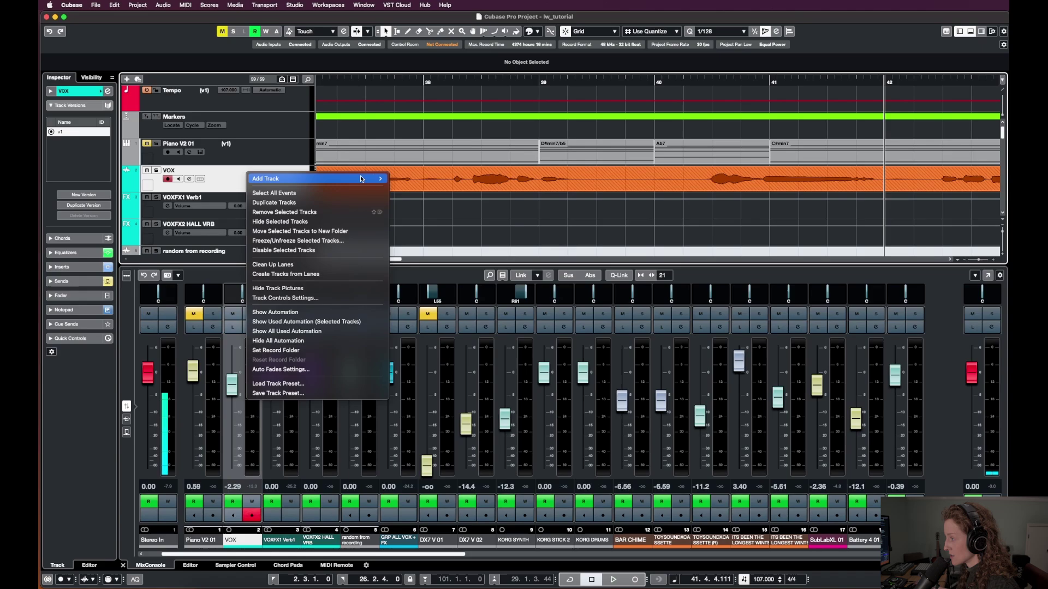
{"action": "mouse_move", "coordinate": [376, 179]}
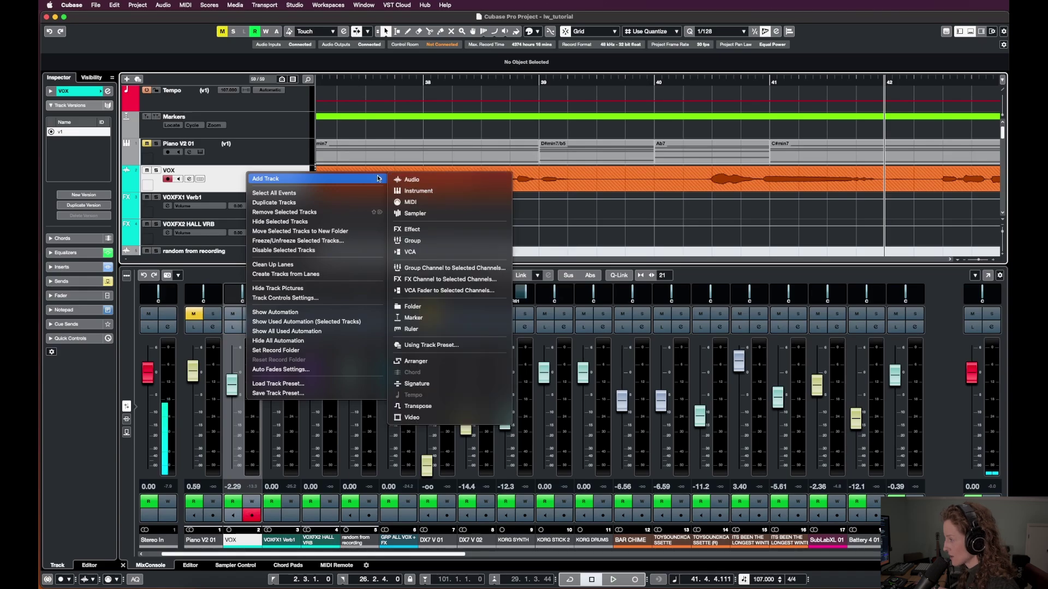
{"action": "left_click", "coordinate": [443, 280]}
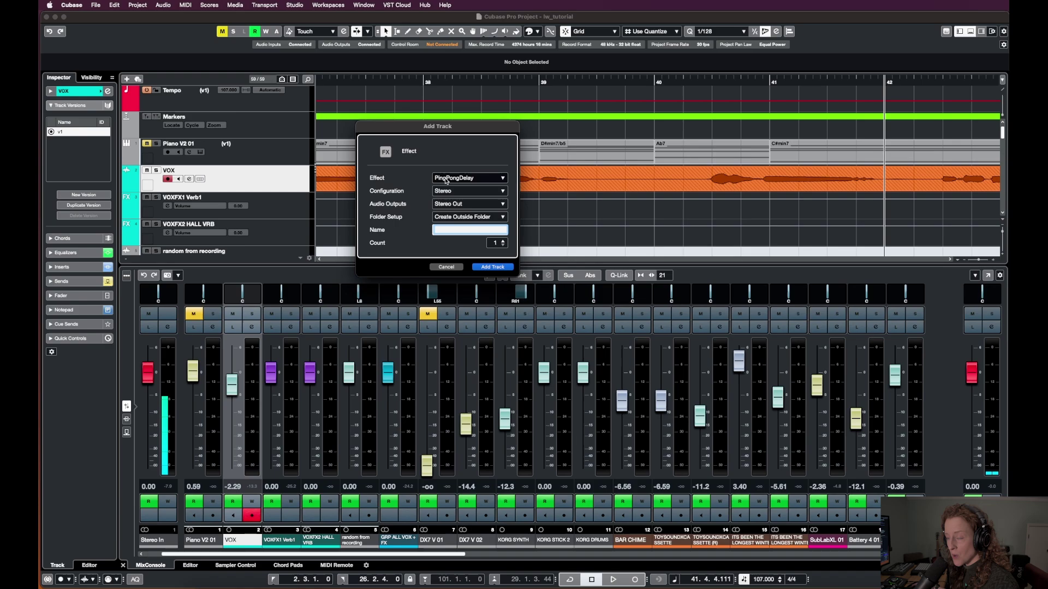
- Set the new FX channel to PingPongDelay in Stereo and name it fx_delaythrow
{"action": "left_click", "coordinate": [445, 179]}
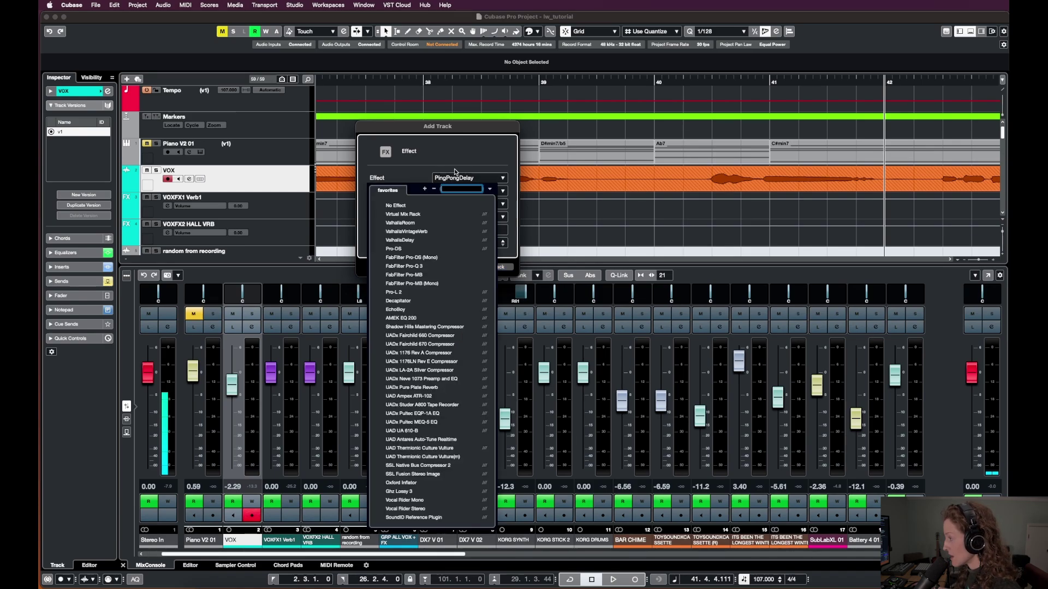
{"action": "left_click", "coordinate": [455, 175]}
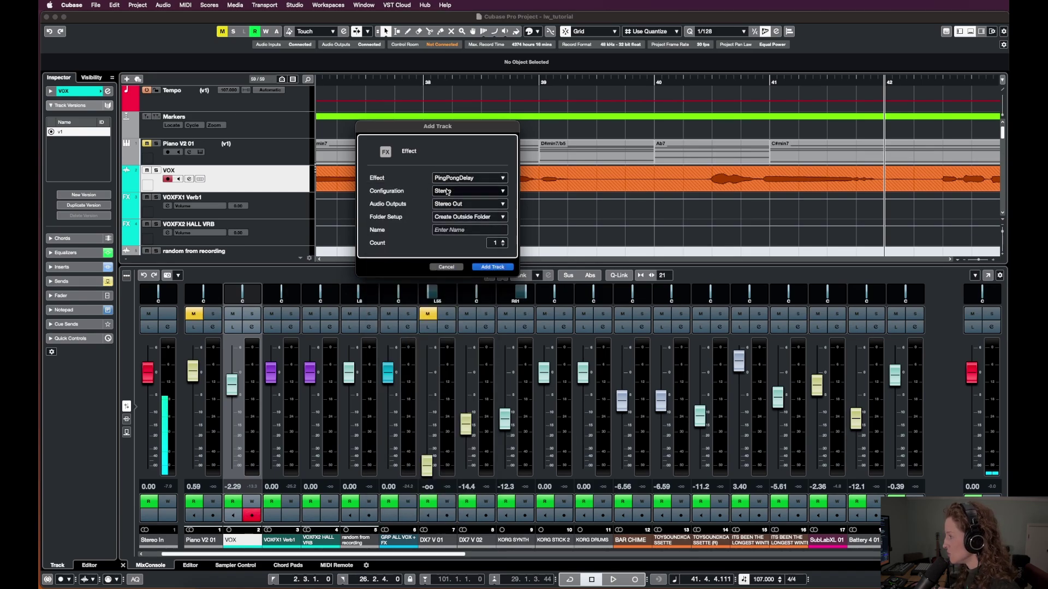
{"action": "left_click", "coordinate": [454, 192]}
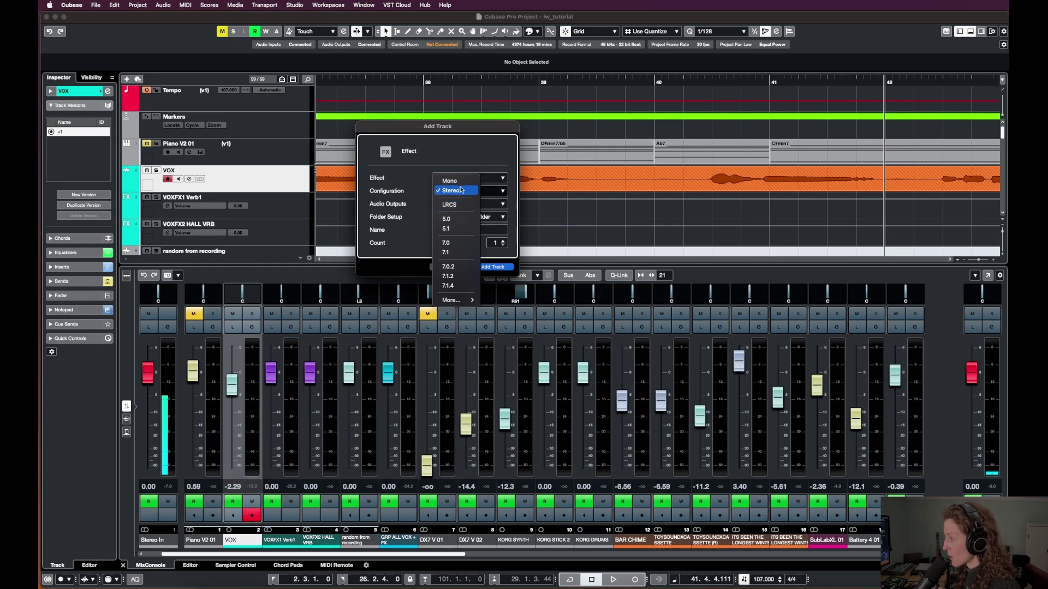
{"action": "left_click", "coordinate": [453, 161]}
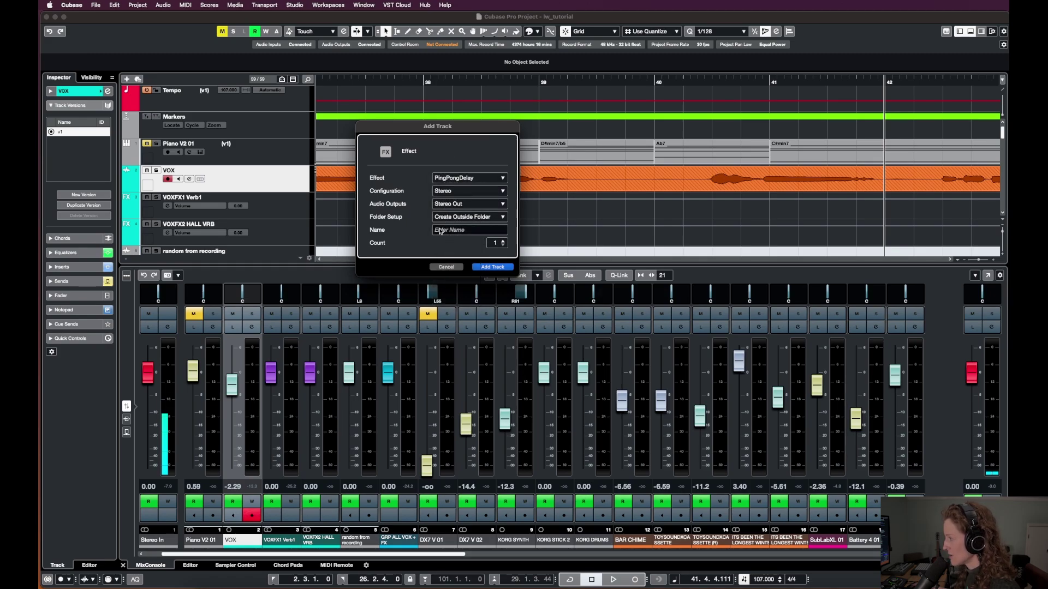
{"action": "left_click", "coordinate": [439, 229]}
{"action": "type", "text": "fx_"}
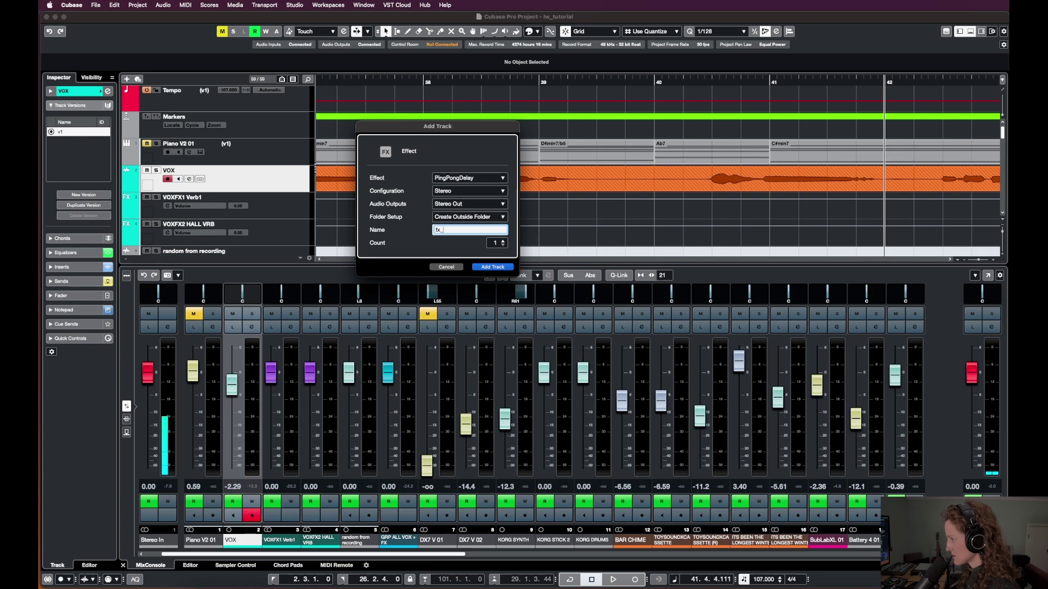
{"action": "type", "text": "delaythrow"}
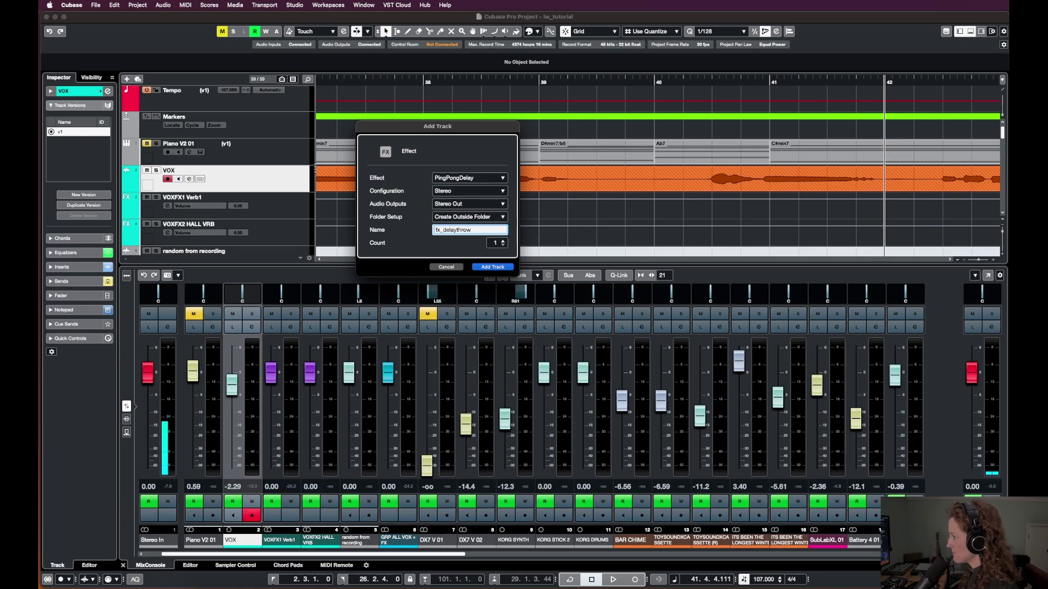
- Create the fx_delaythrow FX channel and colour its track pink
{"action": "left_click", "coordinate": [487, 267]}
{"action": "left_click_drag", "start_coordinate": [819, 121], "coordinate": [559, 110]}
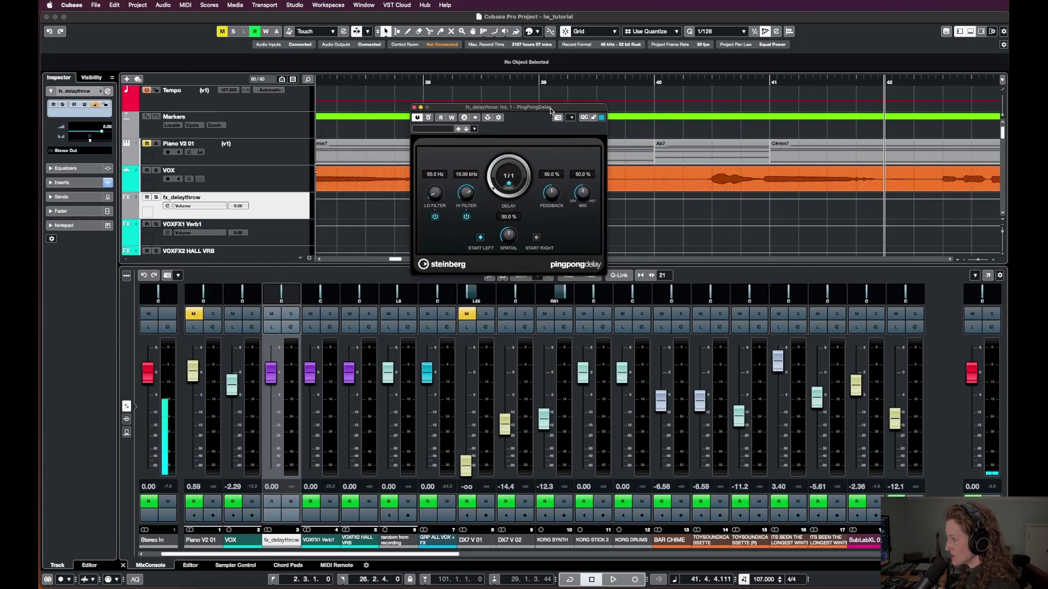
{"action": "left_click", "coordinate": [139, 214]}
{"action": "left_click", "coordinate": [229, 252]}
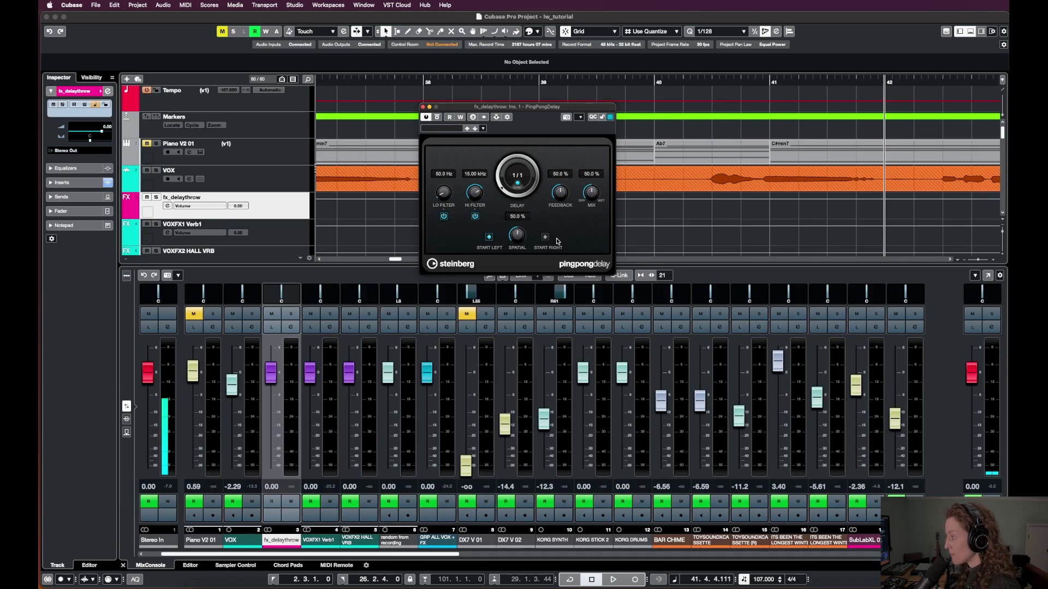
- Check the fx_delaythrow channel settings, leaving the second insert slot empty
{"action": "left_click", "coordinate": [168, 206]}
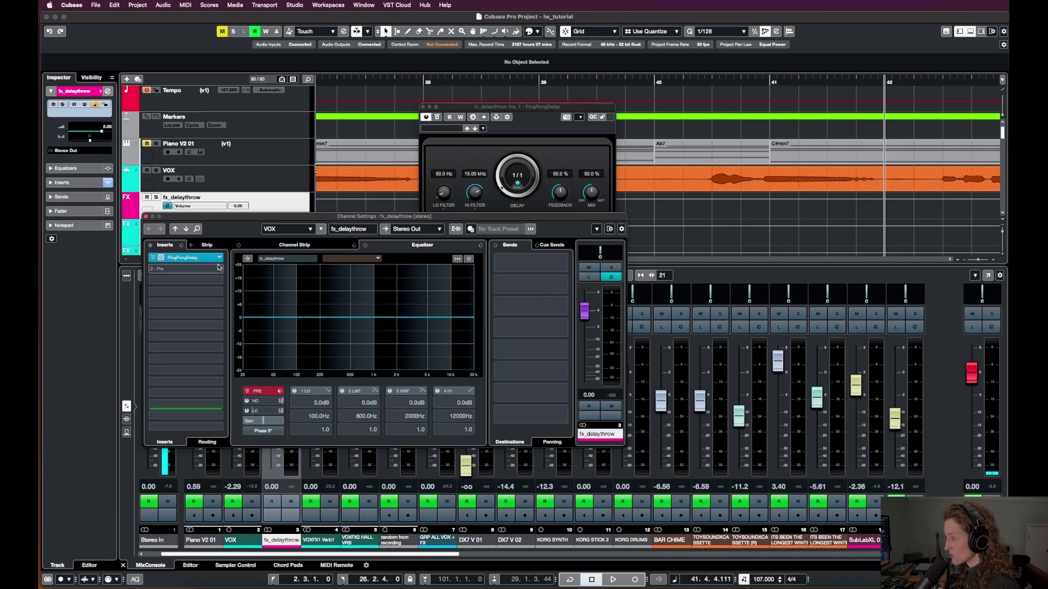
{"action": "left_click", "coordinate": [216, 274]}
{"action": "key", "text": "Escape"}
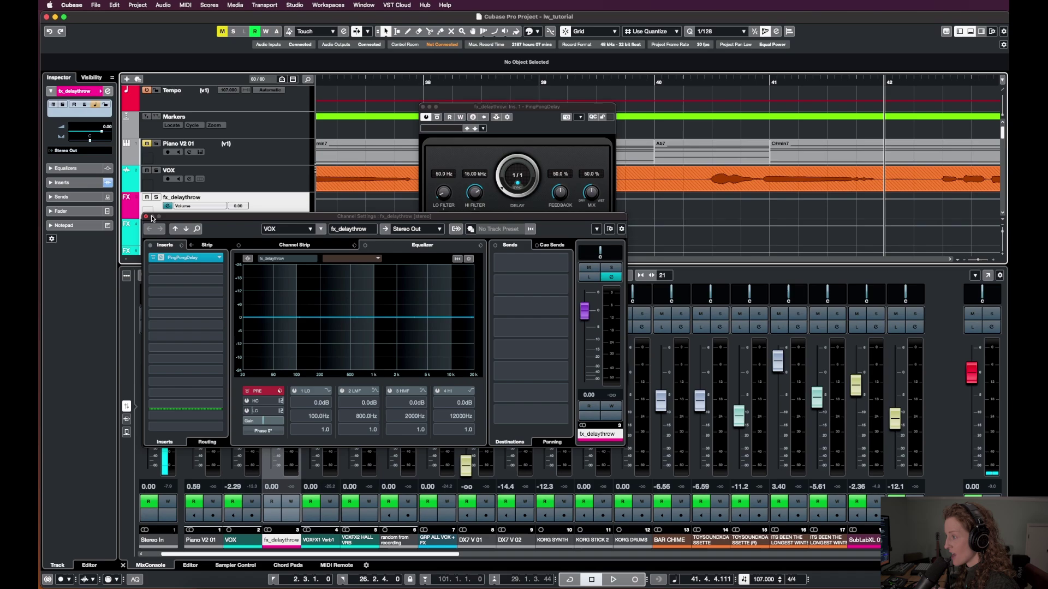
{"action": "left_click", "coordinate": [145, 216]}
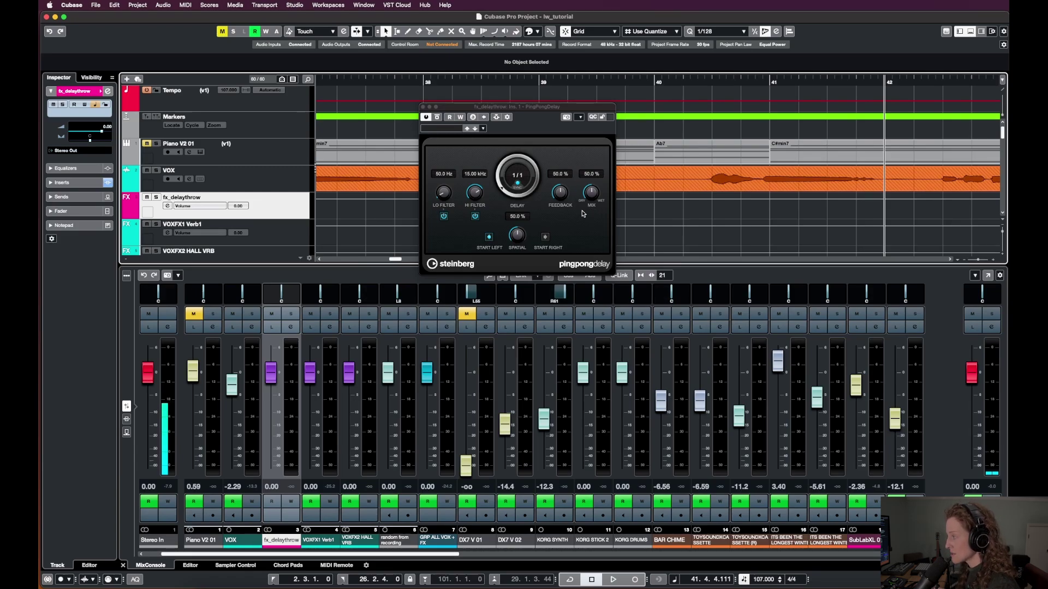
- Set the PingPongDelay Mix to 100% and load the longestwinter preset
{"action": "left_click_drag", "start_coordinate": [589, 197], "coordinate": [596, 158]}
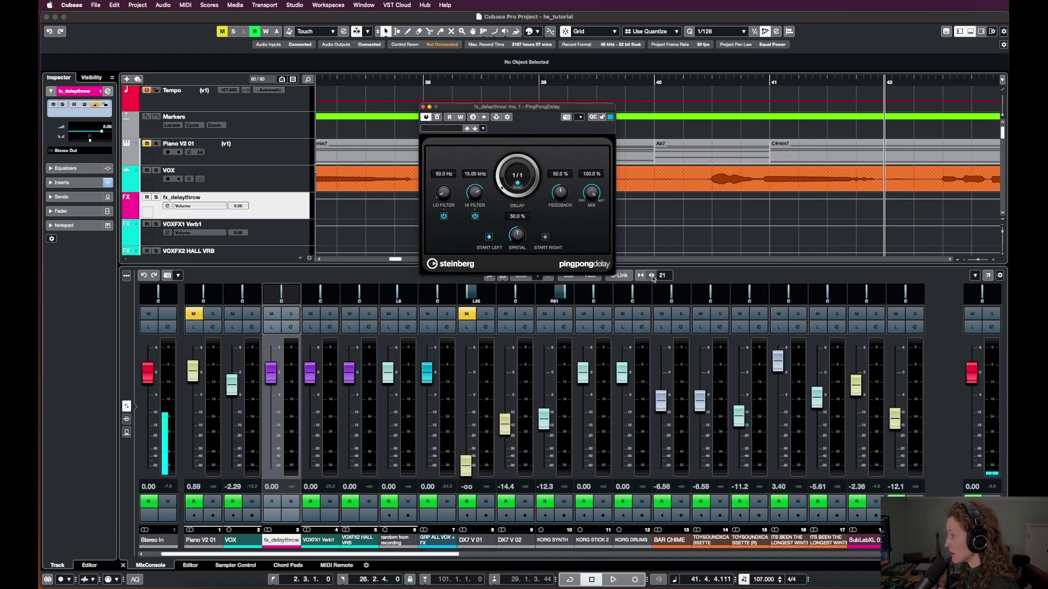
{"action": "left_click", "coordinate": [483, 129]}
{"action": "left_click", "coordinate": [508, 138]}
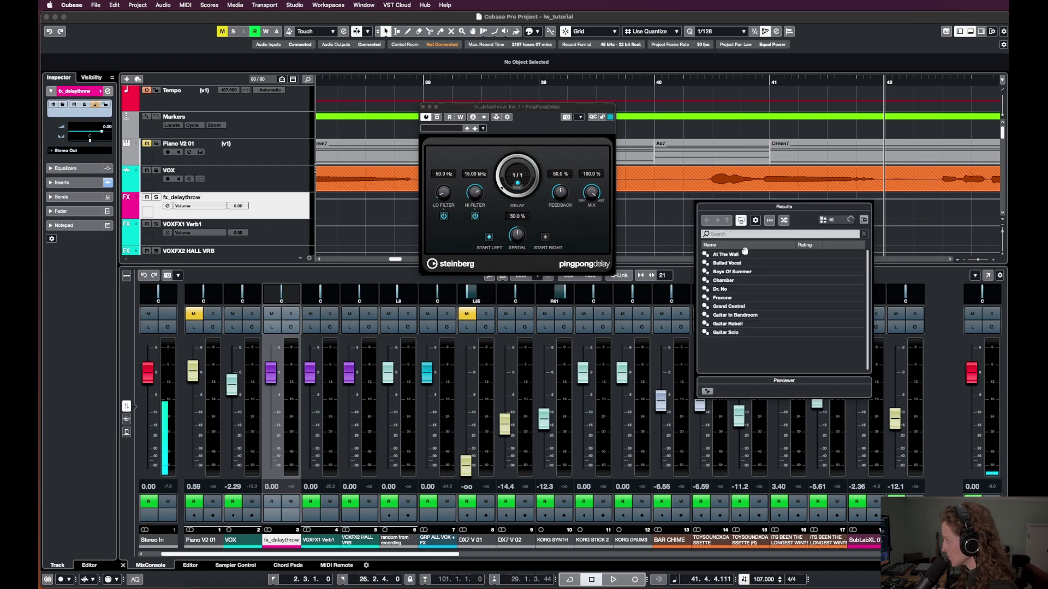
{"action": "scroll", "coordinate": [742, 304], "scroll_direction": "down", "scroll_amount": 3}
{"action": "double_click", "coordinate": [742, 323]}
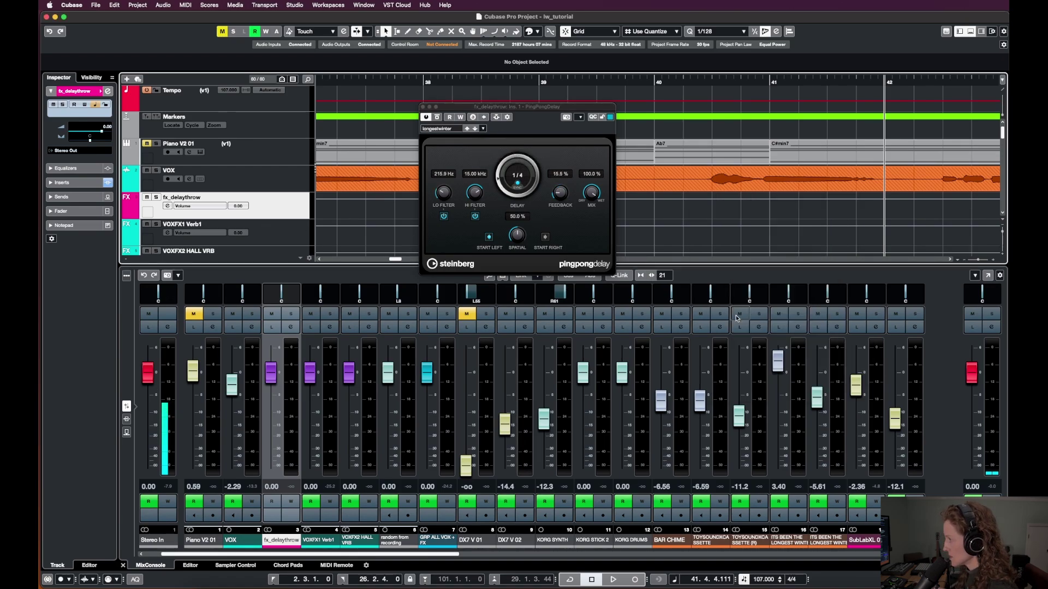
{"action": "left_click", "coordinate": [422, 108]}
- In the VOX channel settings, enter 0 dB for the fx_delaythrow send
{"action": "left_click", "coordinate": [248, 187]}
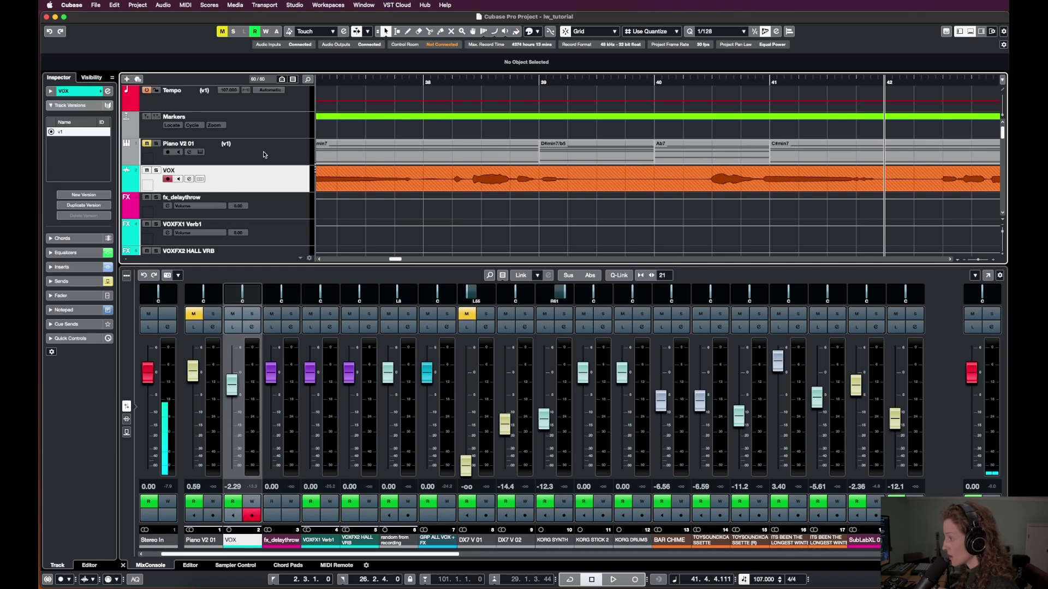
{"action": "left_click", "coordinate": [189, 179]}
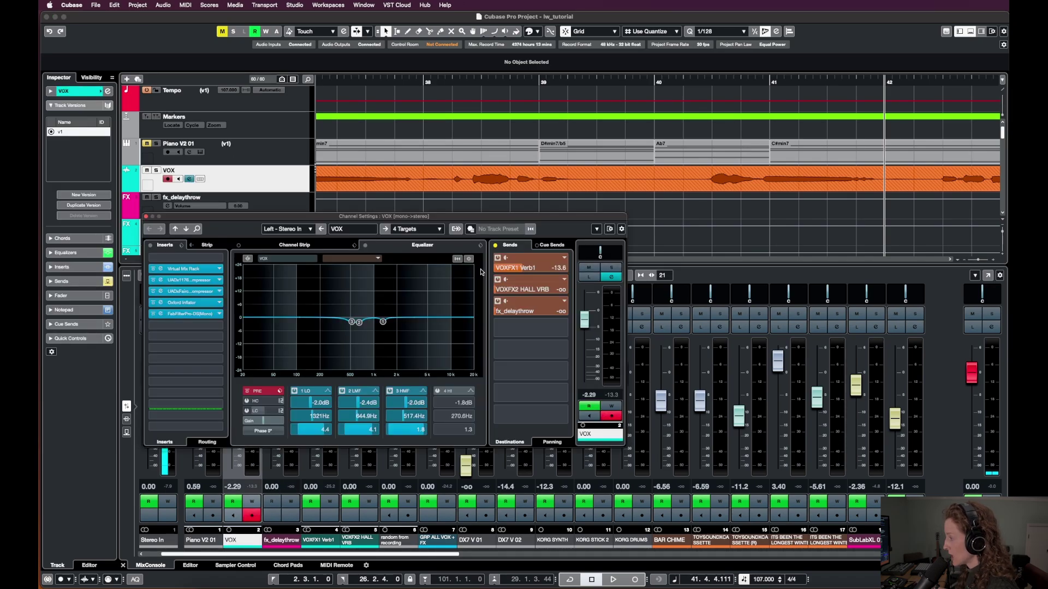
{"action": "left_click", "coordinate": [527, 315]}
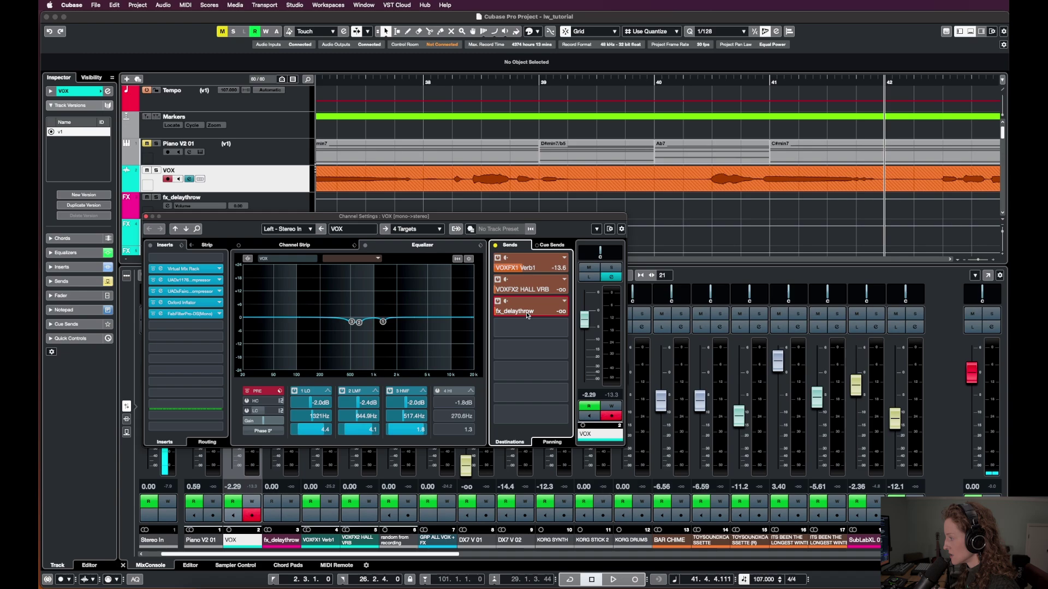
{"action": "double_click", "coordinate": [527, 315]}
{"action": "type", "text": "0"}
{"action": "key", "text": "Return"}
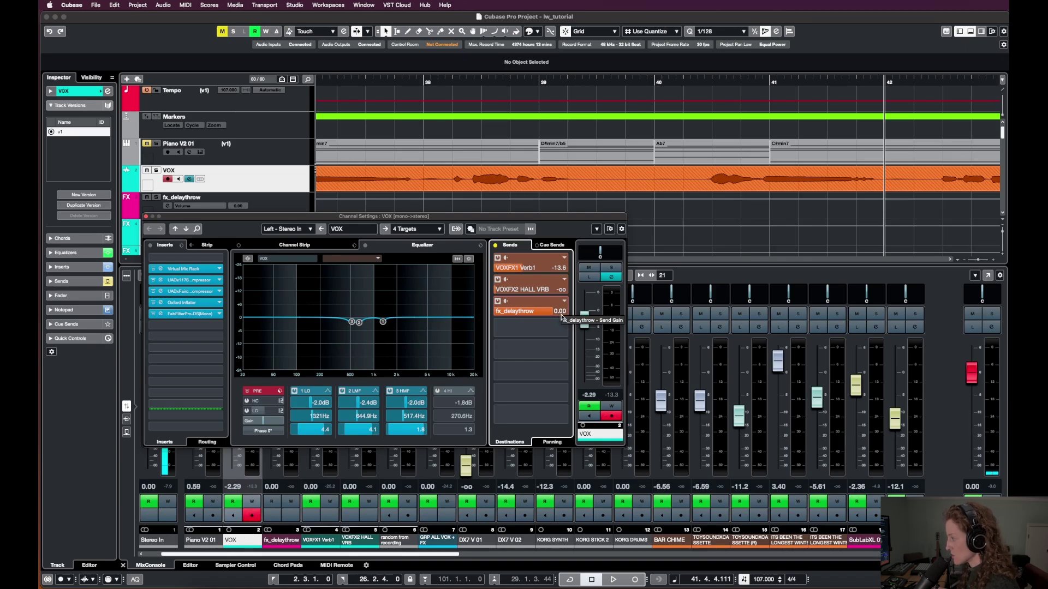
- Try -20 dB and maximum on the fx_delaythrow send, then reset it to 0.00
{"action": "double_click", "coordinate": [544, 314]}
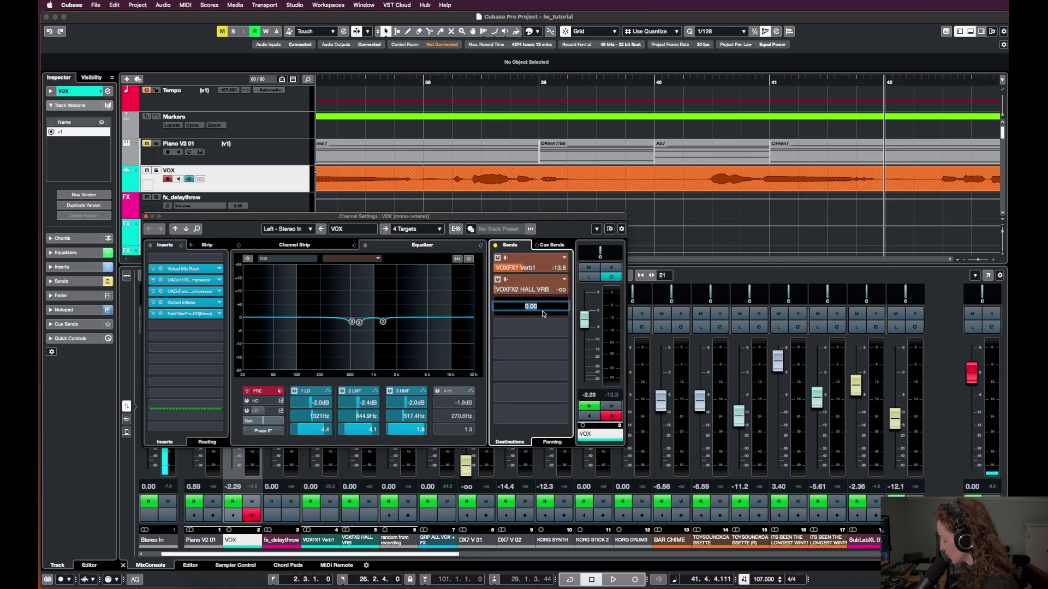
{"action": "type", "text": "-20"}
{"action": "key", "text": "Return"}
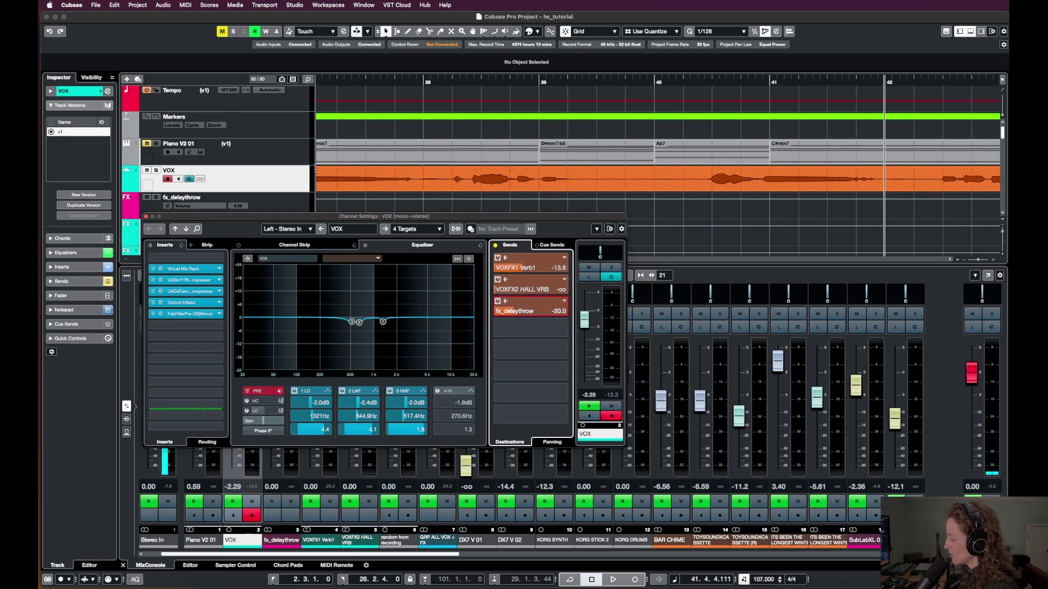
{"action": "left_click_drag", "start_coordinate": [543, 314], "coordinate": [237, 322]}
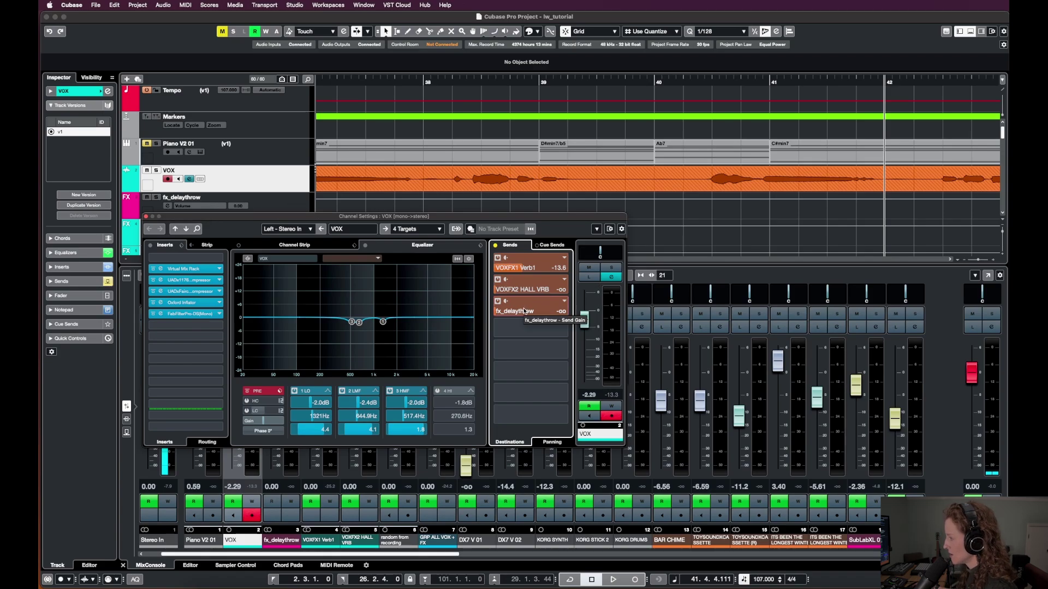
{"action": "left_click_drag", "start_coordinate": [524, 311], "coordinate": [649, 298]}
{"action": "left_click", "coordinate": [547, 309], "text": "super"}
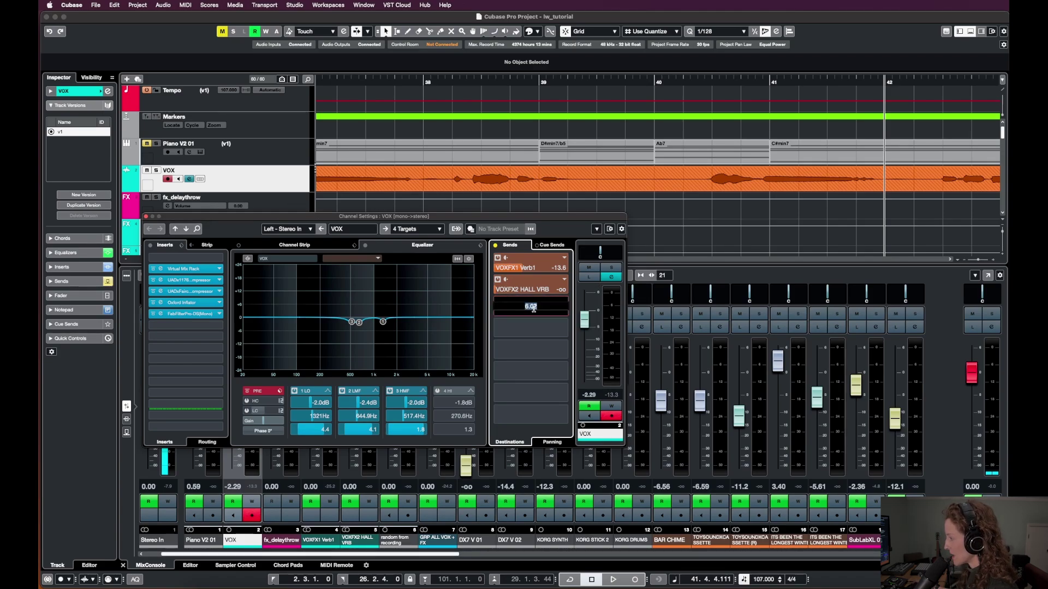
{"action": "left_click_drag", "start_coordinate": [443, 216], "coordinate": [487, 234]}
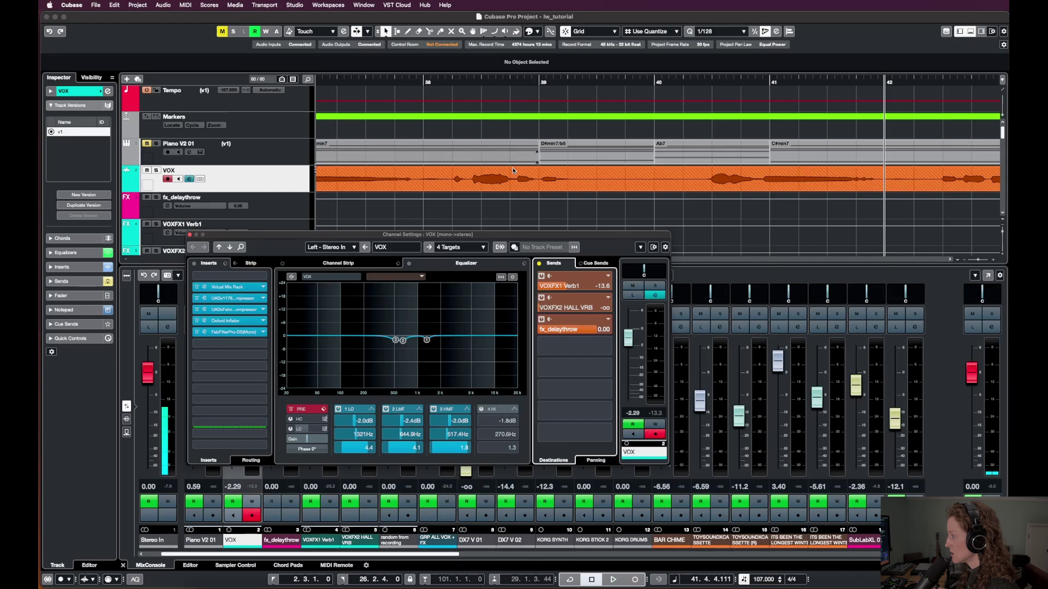
- Arm automation writing (W) on the VOX channel only
{"action": "left_click", "coordinate": [655, 426]}
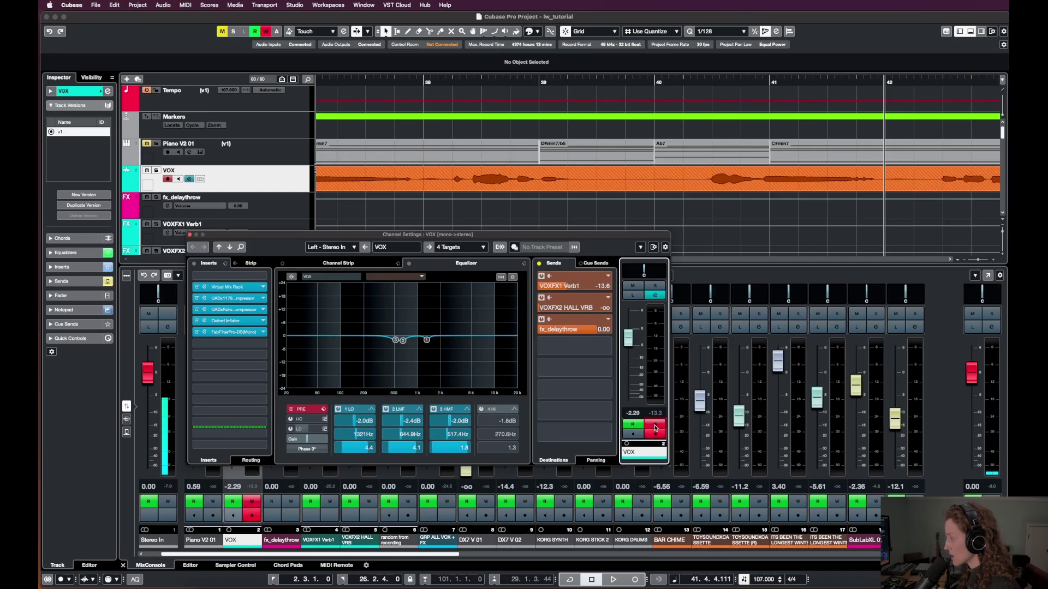
{"action": "left_click", "coordinate": [264, 32]}
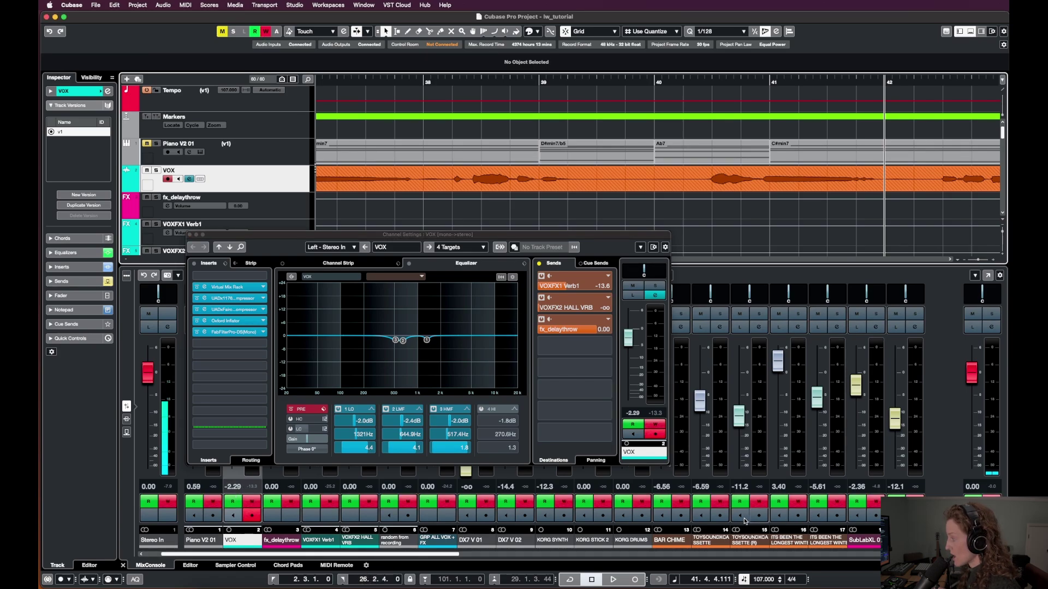
{"action": "left_click", "coordinate": [267, 34]}
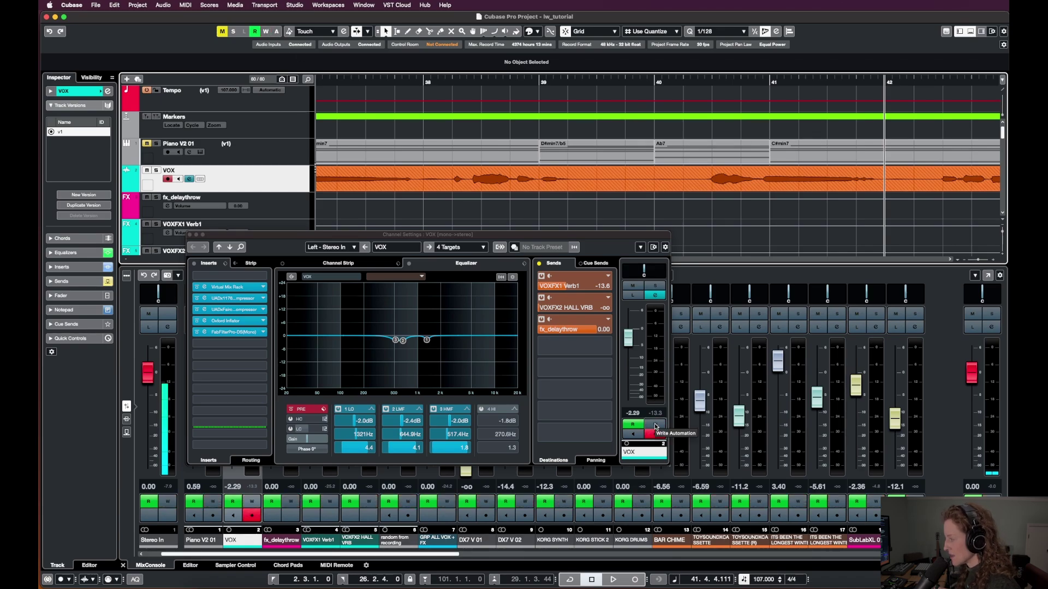
{"action": "left_click", "coordinate": [655, 425]}
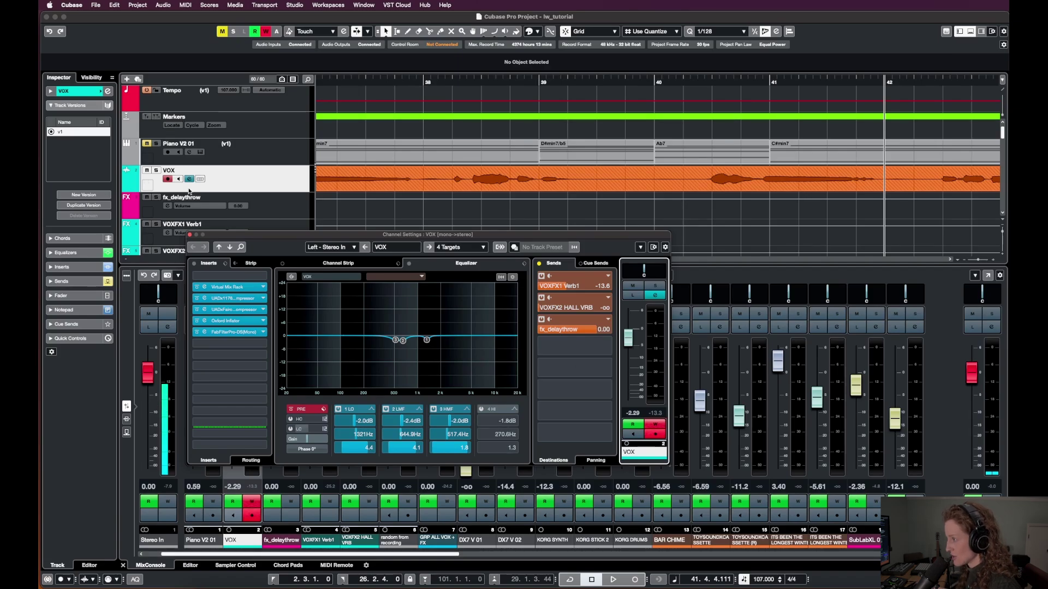
- From bar 38, pull the send to -oo and ride it up during playback
{"action": "left_click", "coordinate": [419, 81]}
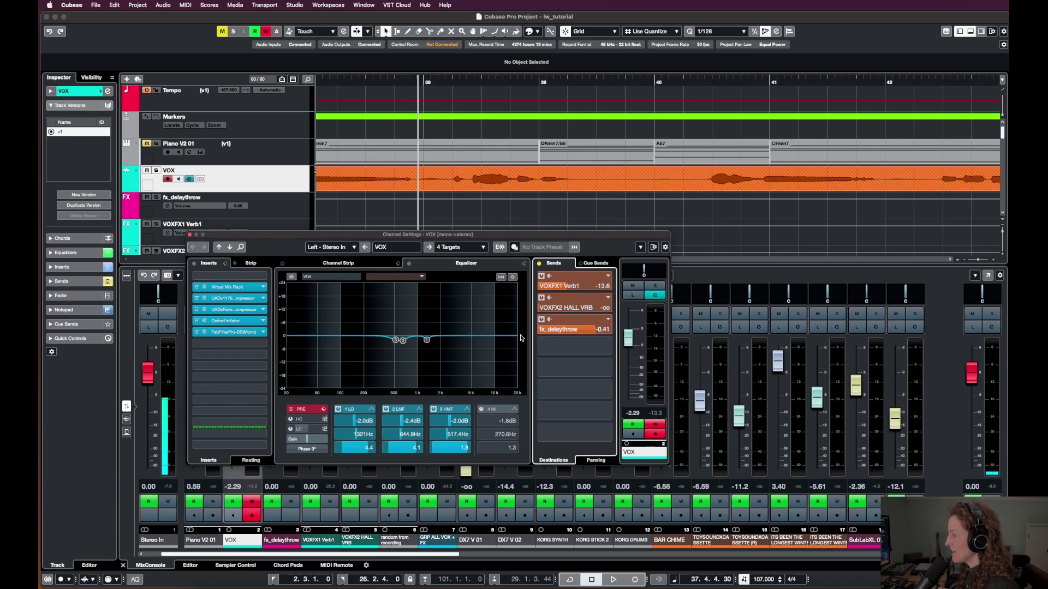
{"action": "left_click_drag", "start_coordinate": [591, 331], "coordinate": [546, 331]}
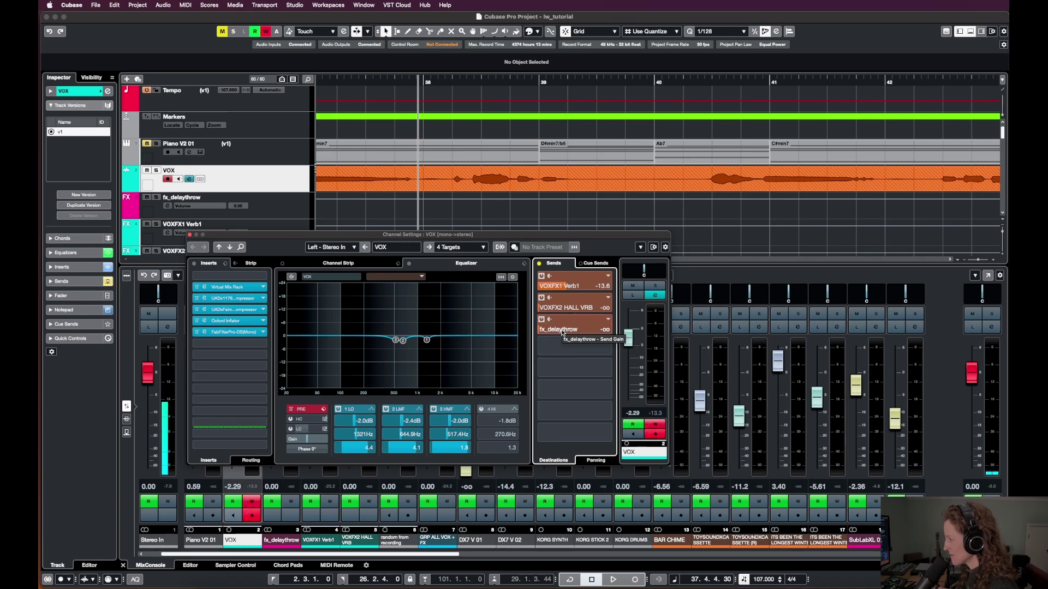
{"action": "key", "text": "space"}
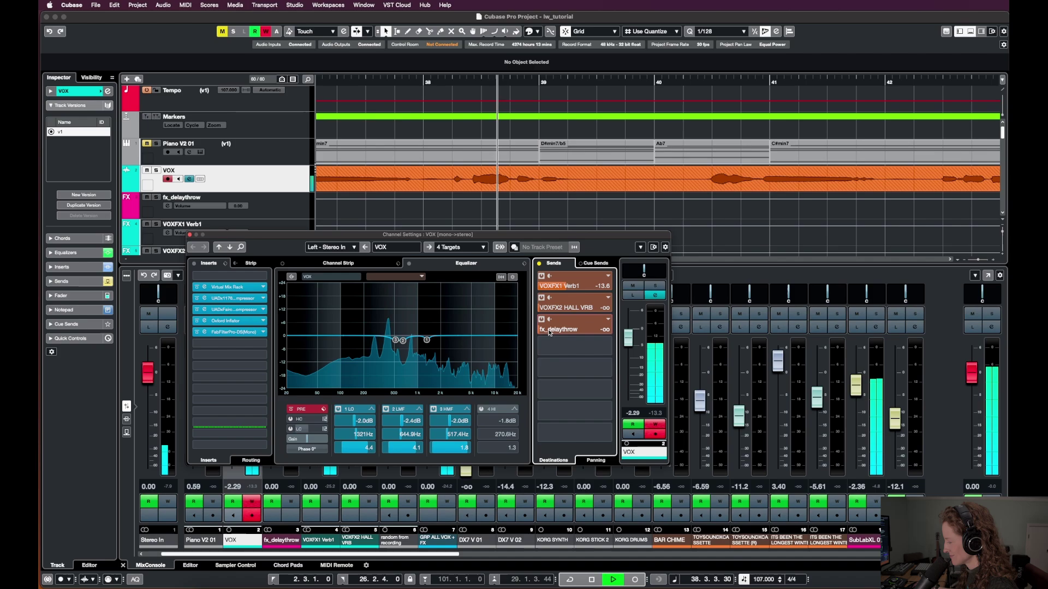
{"action": "mouse_move", "coordinate": [550, 333]}
{"action": "left_mouse_down"}
{"action": "mouse_move", "coordinate": [582, 330]}
{"action": "mouse_move", "coordinate": [540, 334]}
{"action": "left_mouse_up"}
{"action": "key", "text": "space"}
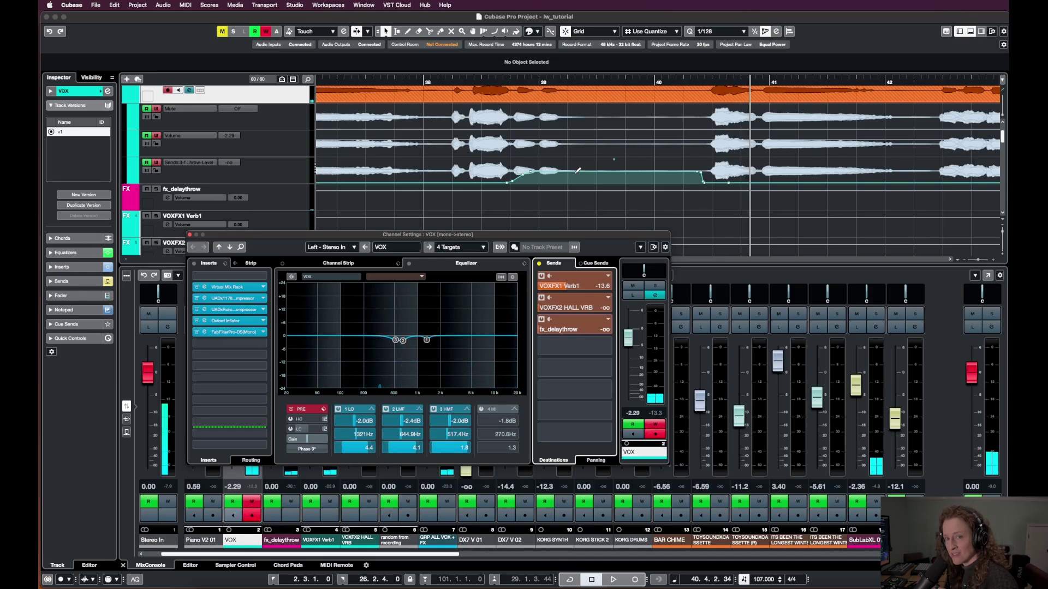
- Zoom into the send automation and drag the first ramp point to about 38.4.1.42
{"action": "scroll", "coordinate": [185, 188], "scroll_direction": "up", "scroll_amount": 2}
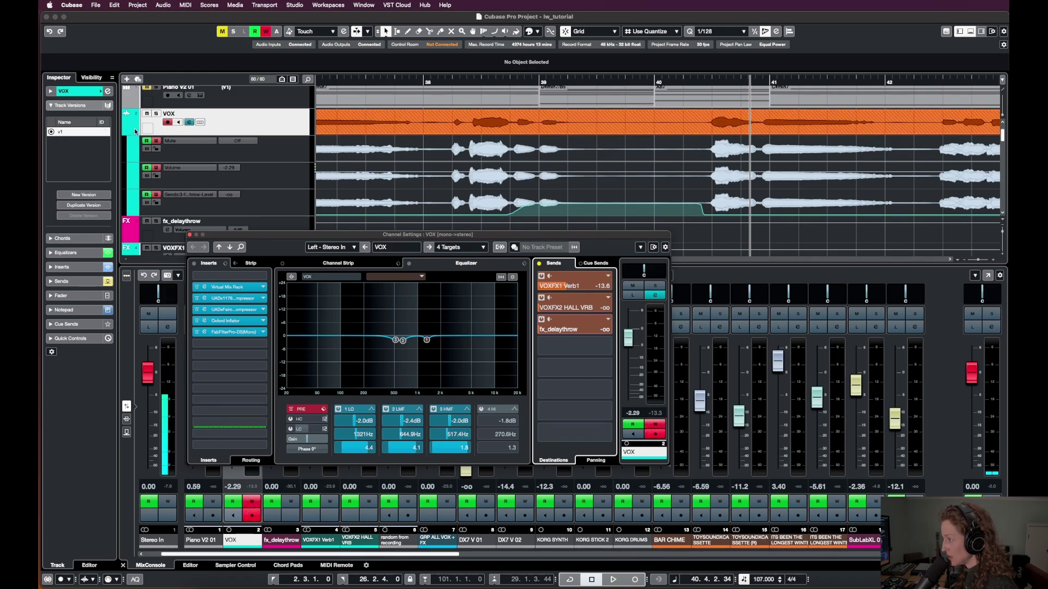
{"action": "scroll", "coordinate": [516, 221], "scroll_direction": "up", "scroll_amount": 3}
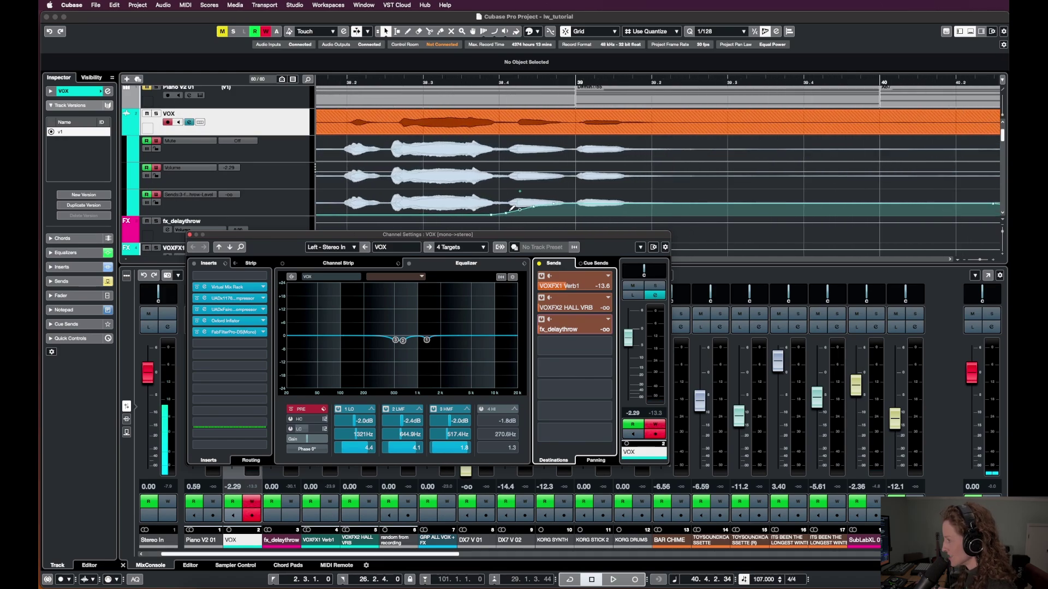
{"action": "scroll", "coordinate": [572, 202], "scroll_direction": "right", "scroll_amount": 5}
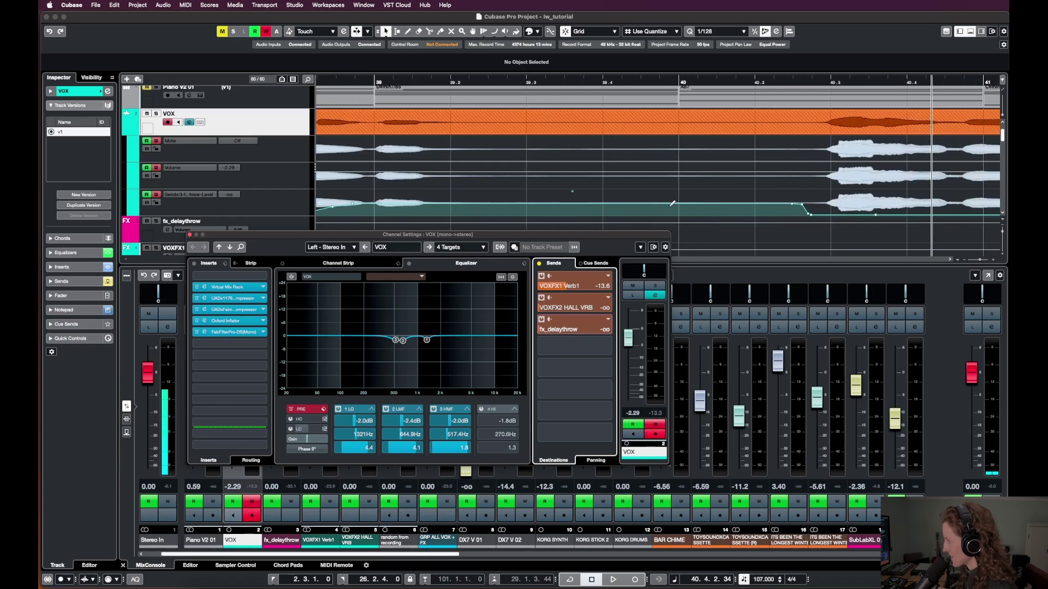
{"action": "scroll", "coordinate": [622, 200], "scroll_direction": "left", "scroll_amount": 3}
{"action": "scroll", "coordinate": [622, 201], "scroll_direction": "down", "scroll_amount": 1}
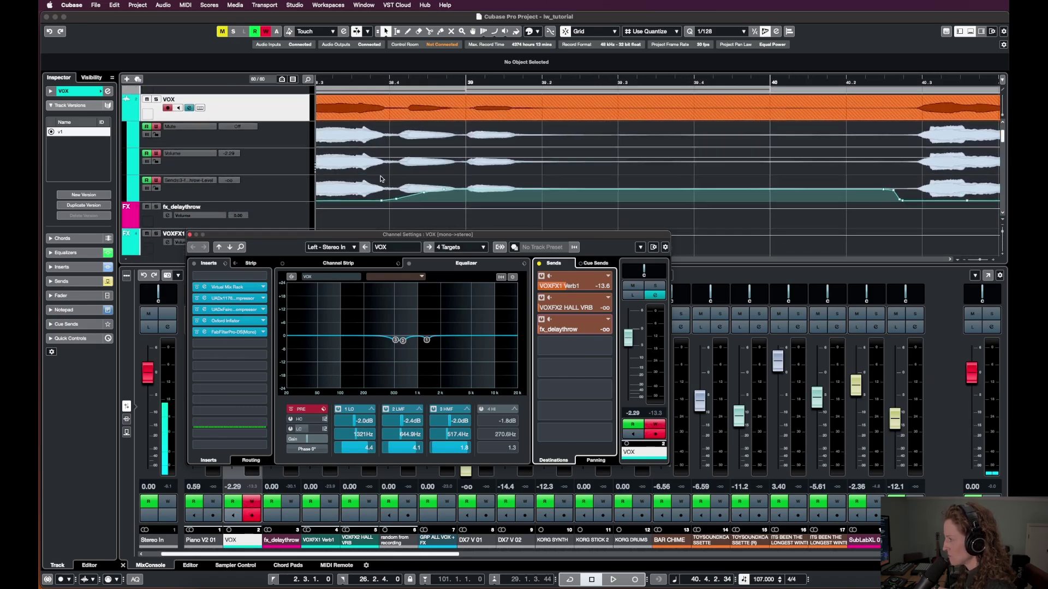
{"action": "left_click_drag", "start_coordinate": [383, 203], "coordinate": [444, 200]}
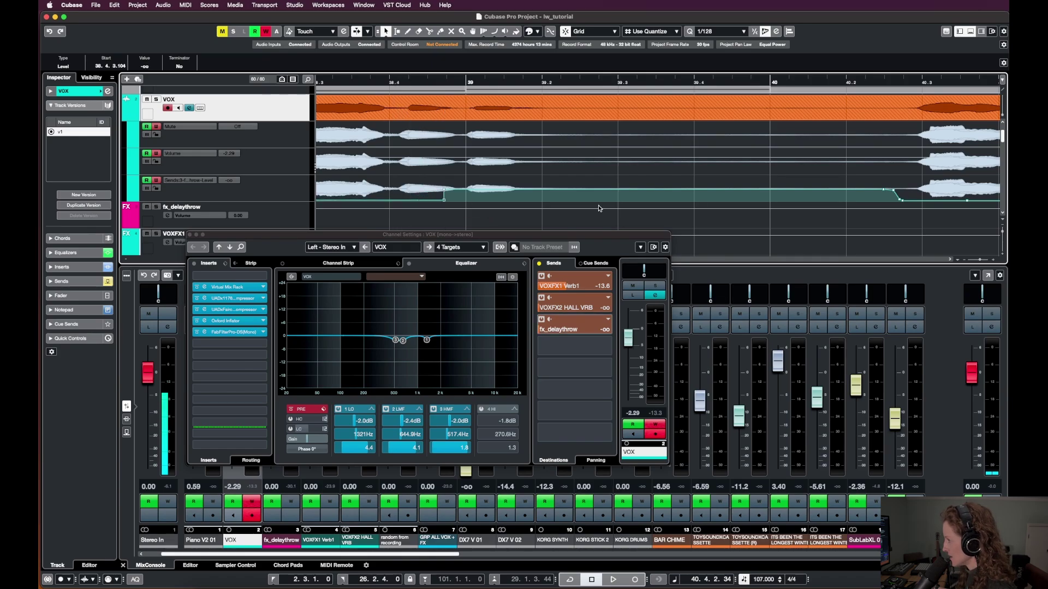
- Zoom out, turn off W on VOX, and hide then reshow its automation lanes
{"action": "left_click", "coordinate": [321, 213]}
{"action": "key", "text": "g"}
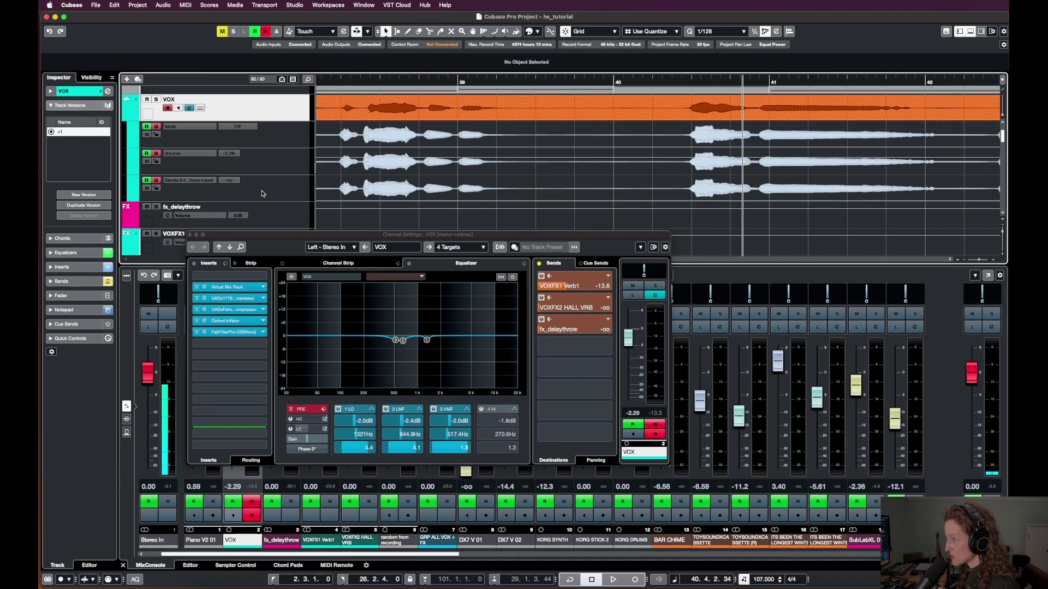
{"action": "left_click", "coordinate": [157, 180]}
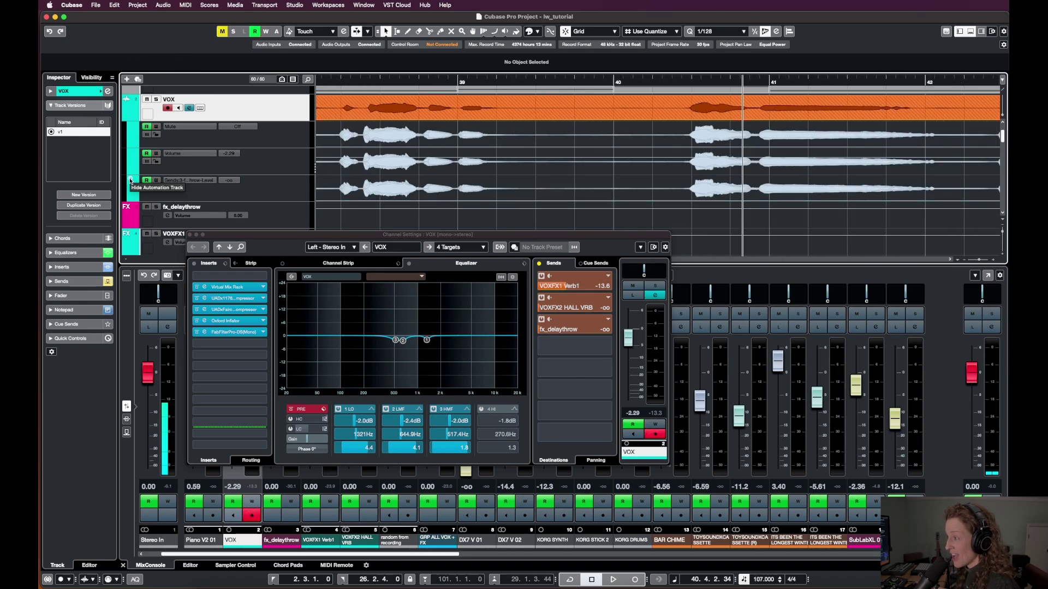
{"action": "left_click", "coordinate": [131, 181]}
{"action": "left_click", "coordinate": [129, 124]}
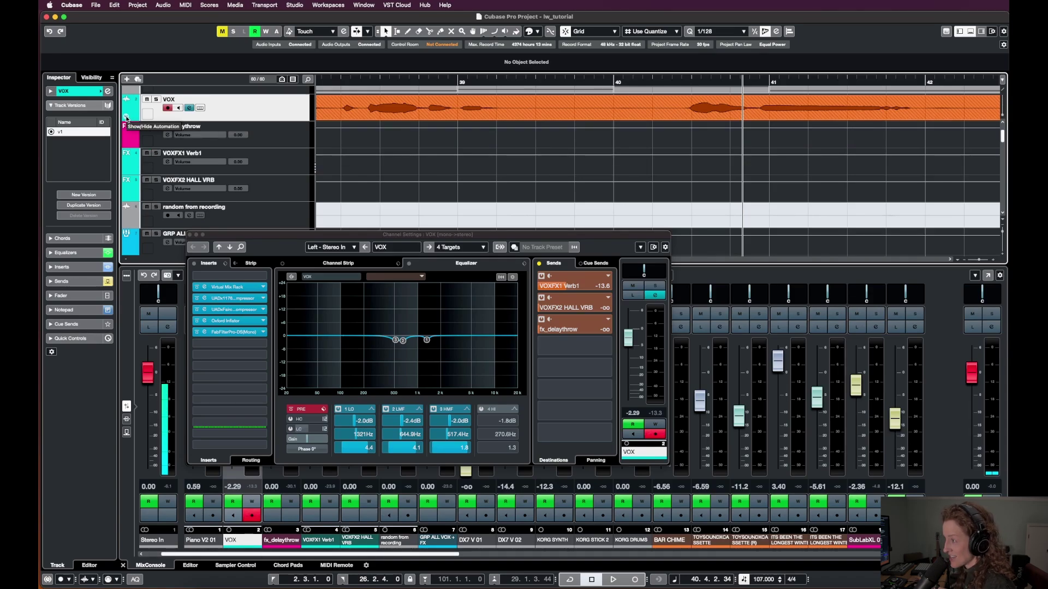
{"action": "left_click", "coordinate": [126, 118]}
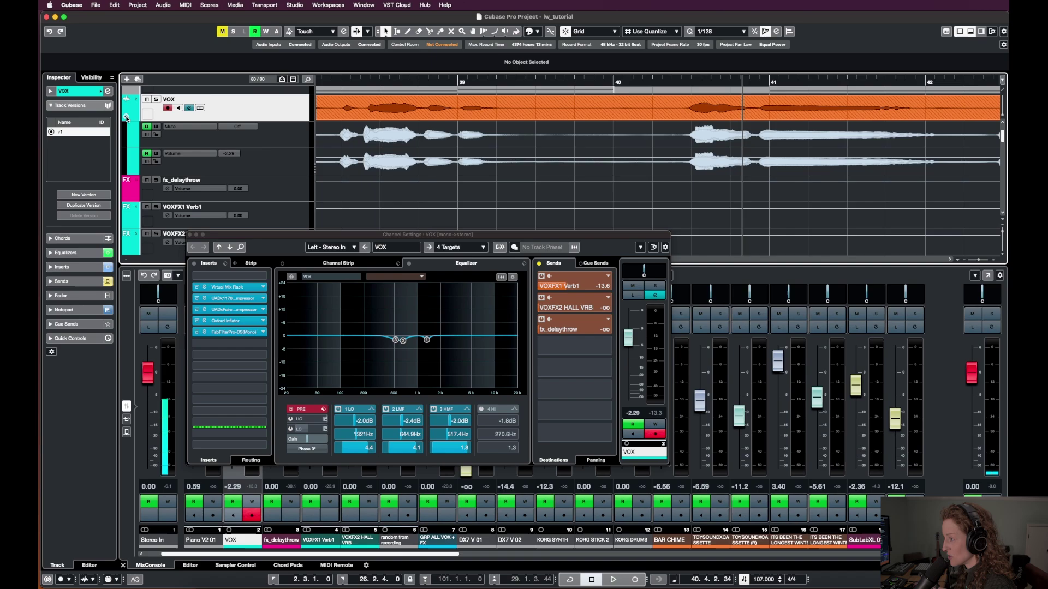
- Add a VOX automation lane set to Sends > 3- fx_delaythrow > Level
{"action": "left_click", "coordinate": [131, 174]}
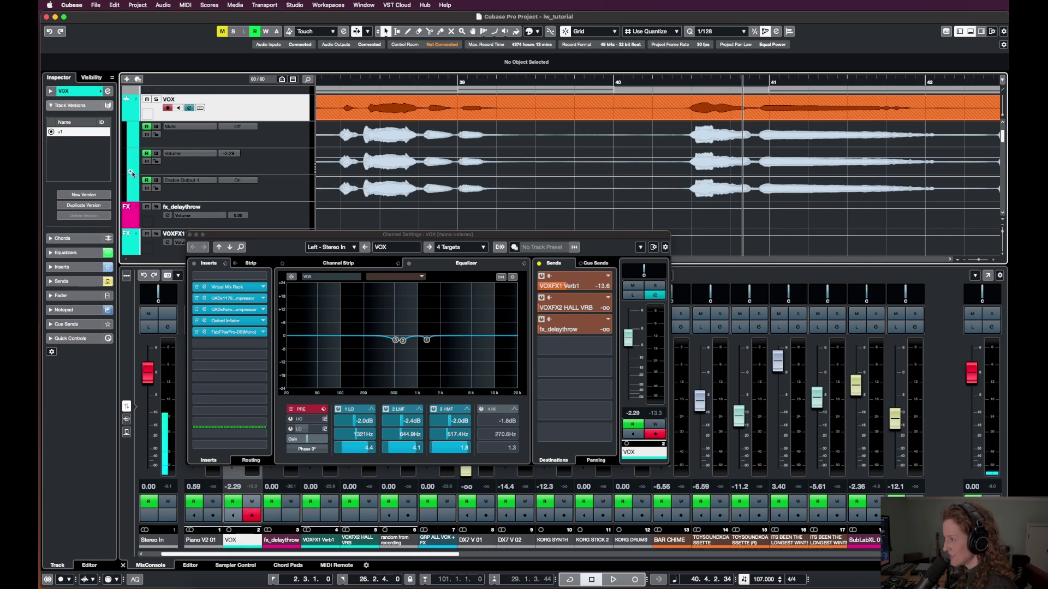
{"action": "left_click", "coordinate": [206, 184]}
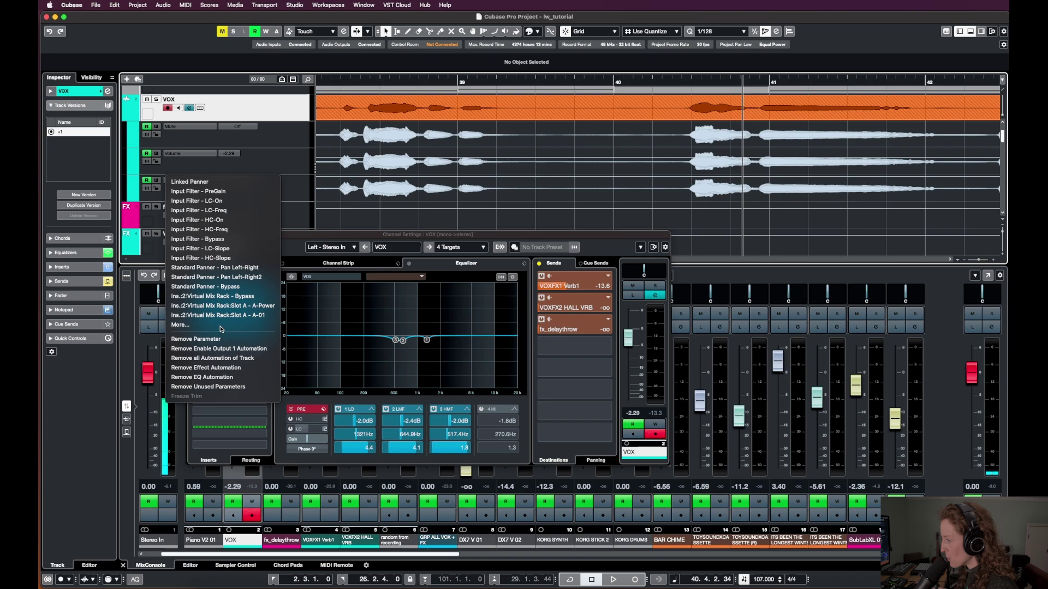
{"action": "left_click", "coordinate": [180, 325]}
{"action": "left_click", "coordinate": [725, 196]}
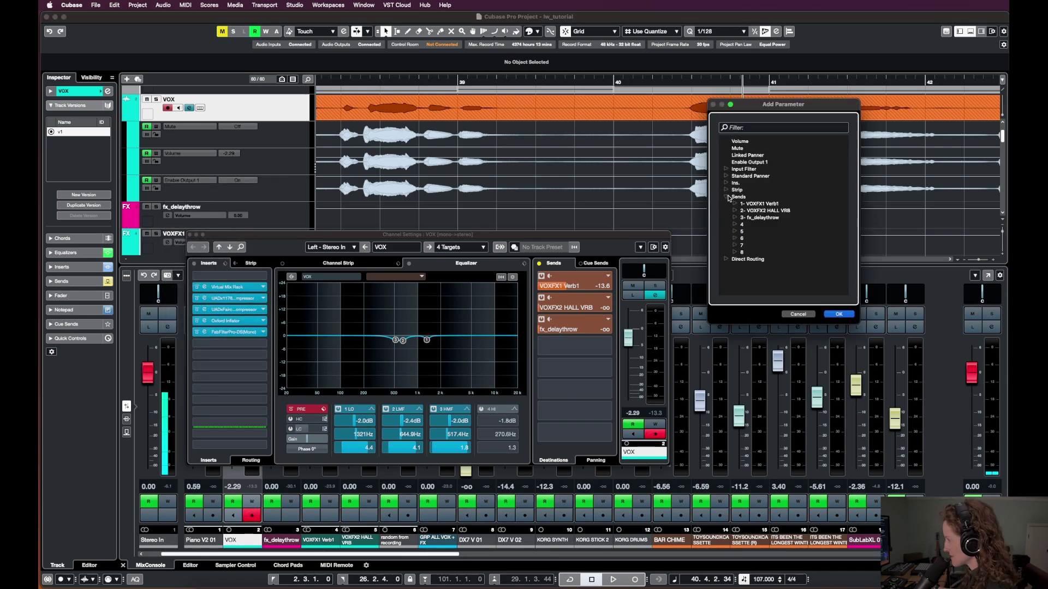
{"action": "left_click", "coordinate": [734, 217]}
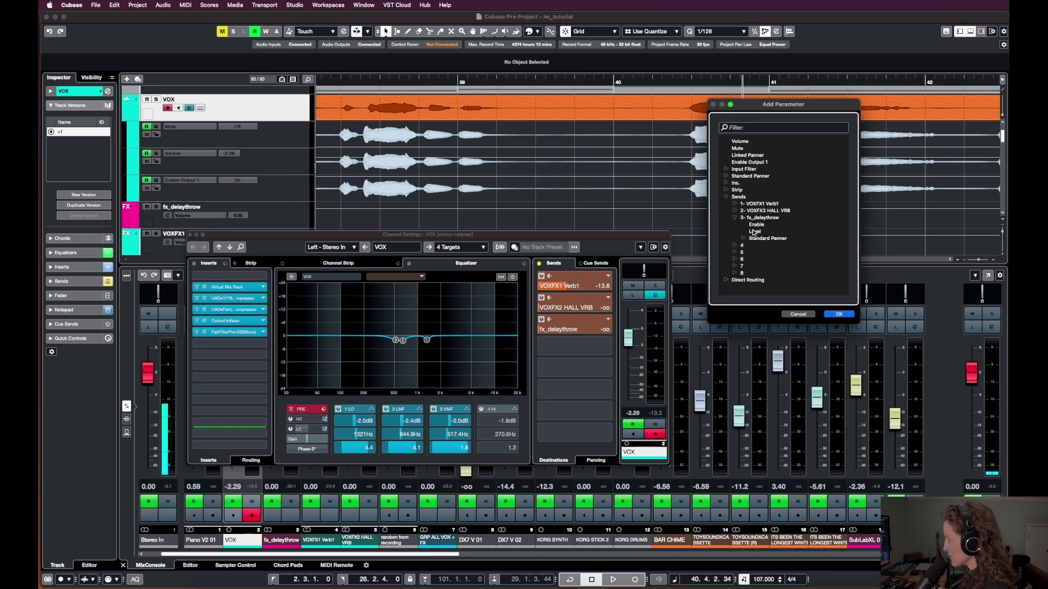
{"action": "double_click", "coordinate": [754, 231]}
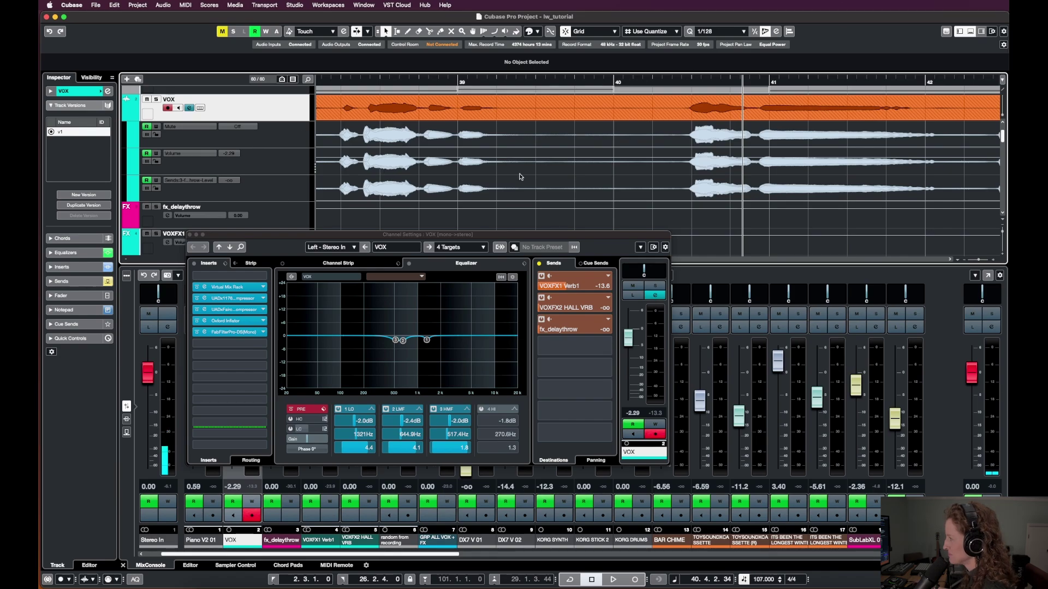
- Add send points at bars 38.4 and 40.2, raise between them to -19.6 dB, and audition
{"action": "scroll", "coordinate": [444, 199], "scroll_direction": "up", "scroll_amount": 2}
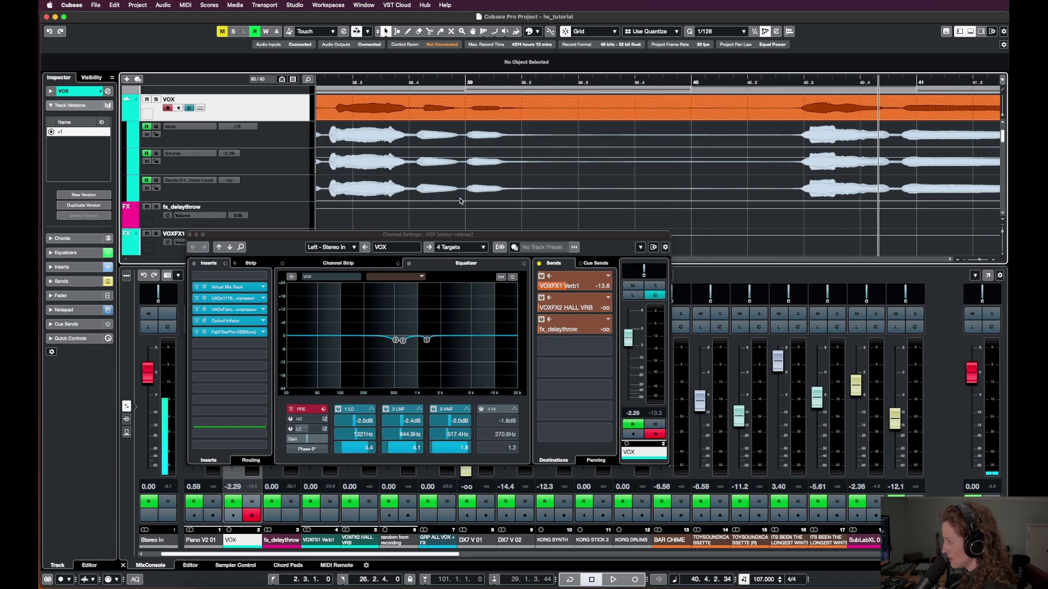
{"action": "left_click", "coordinate": [466, 201]}
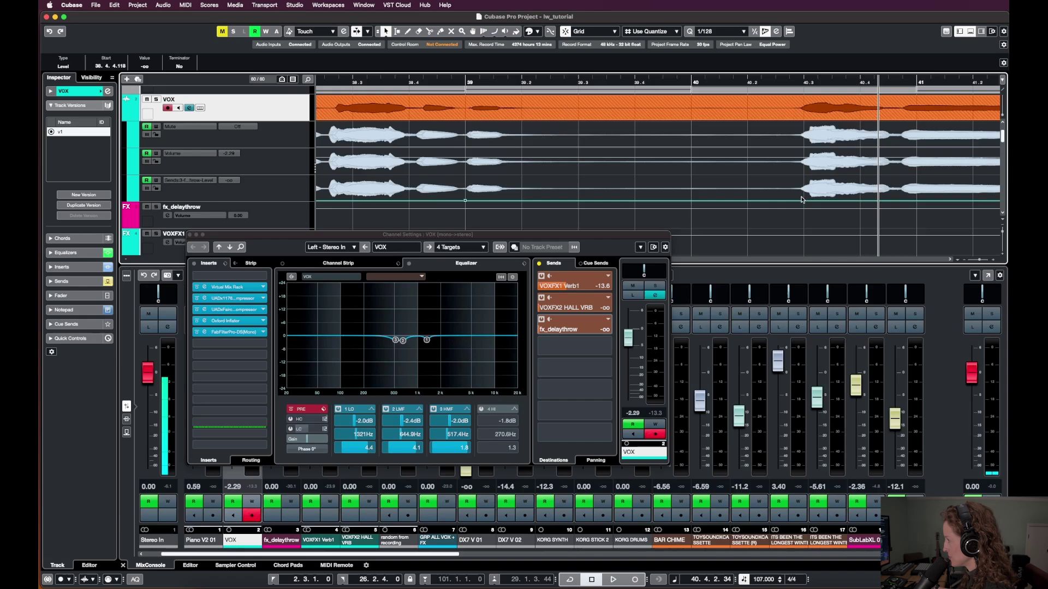
{"action": "left_click", "coordinate": [798, 201]}
{"action": "left_click_drag", "start_coordinate": [632, 177], "coordinate": [633, 170]}
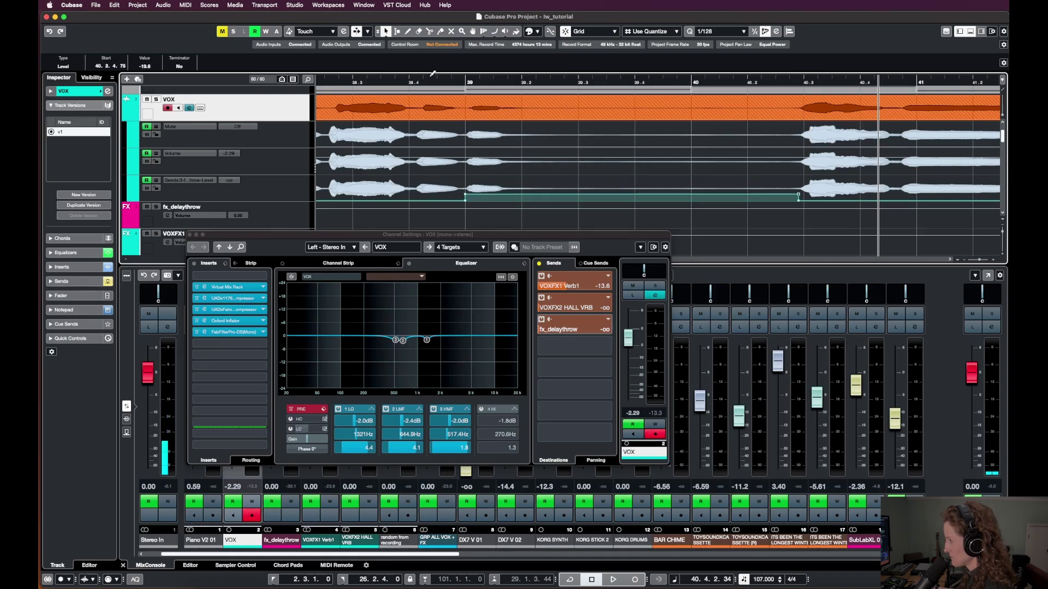
{"action": "key", "text": "space"}
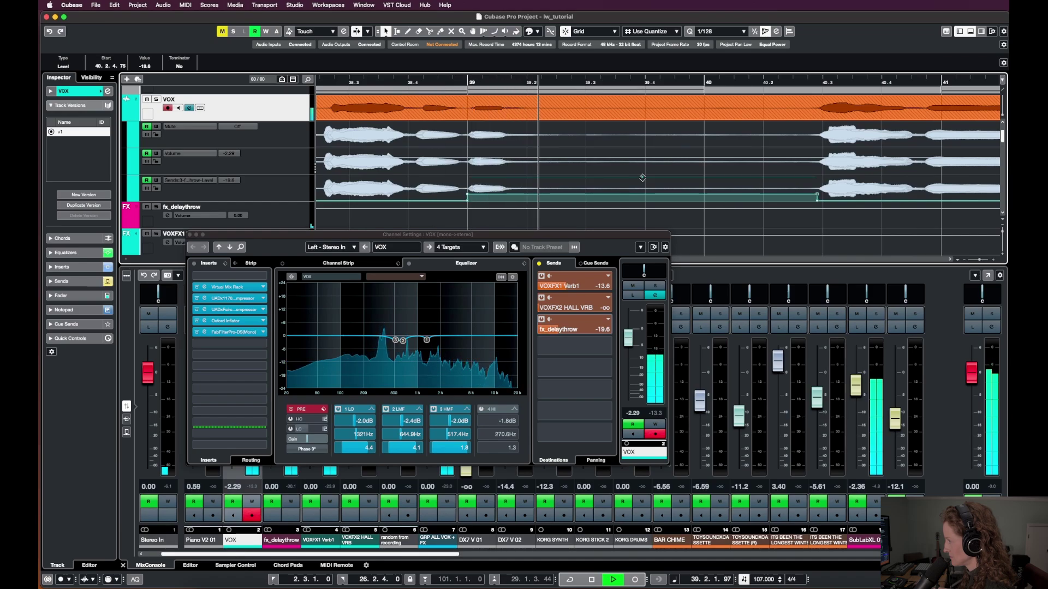
{"action": "key", "text": "space"}
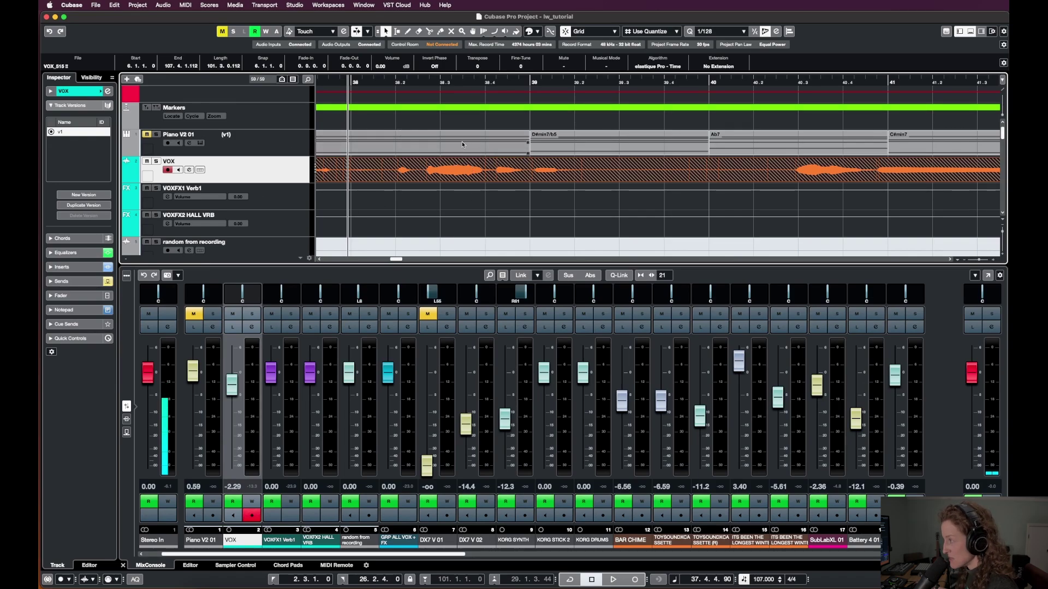
- Open the Render in Place settings for the VOX vocal event
{"action": "right_click", "coordinate": [462, 173]}
{"action": "mouse_move", "coordinate": [513, 262]}
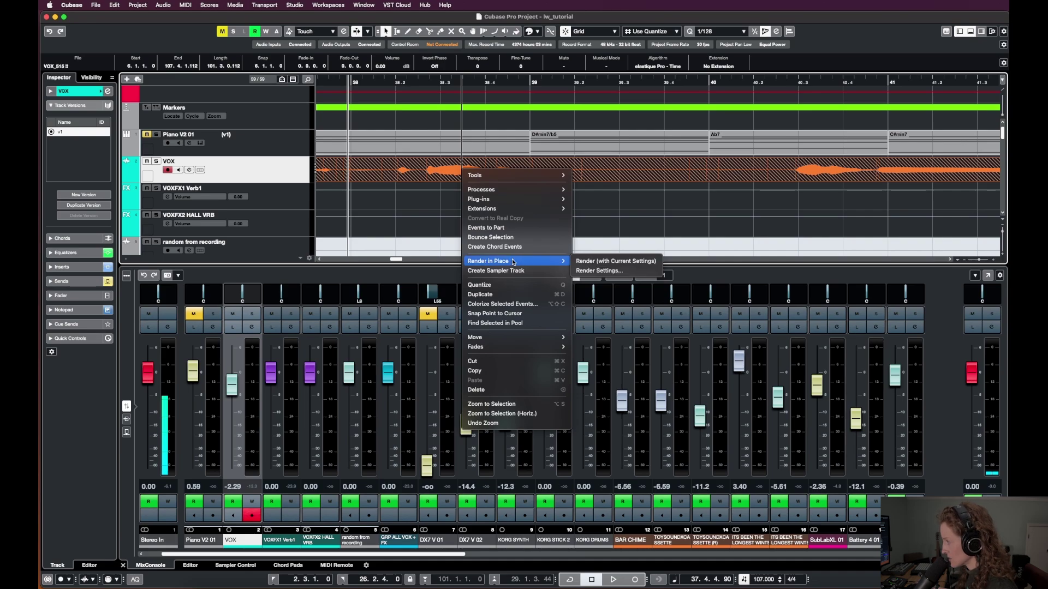
{"action": "left_click", "coordinate": [585, 270]}
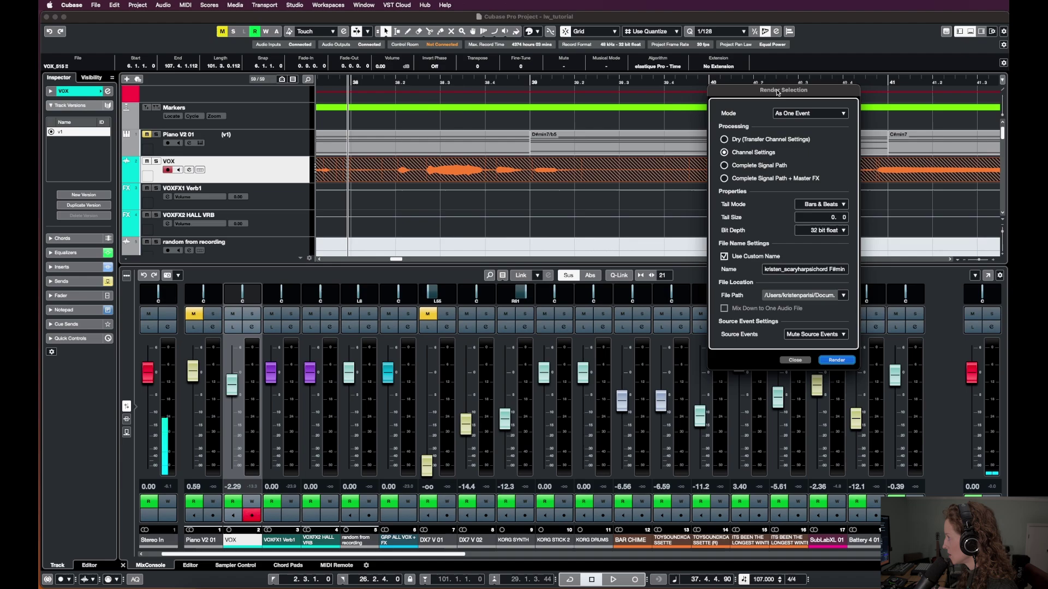
{"action": "left_click_drag", "start_coordinate": [775, 93], "coordinate": [485, 126]}
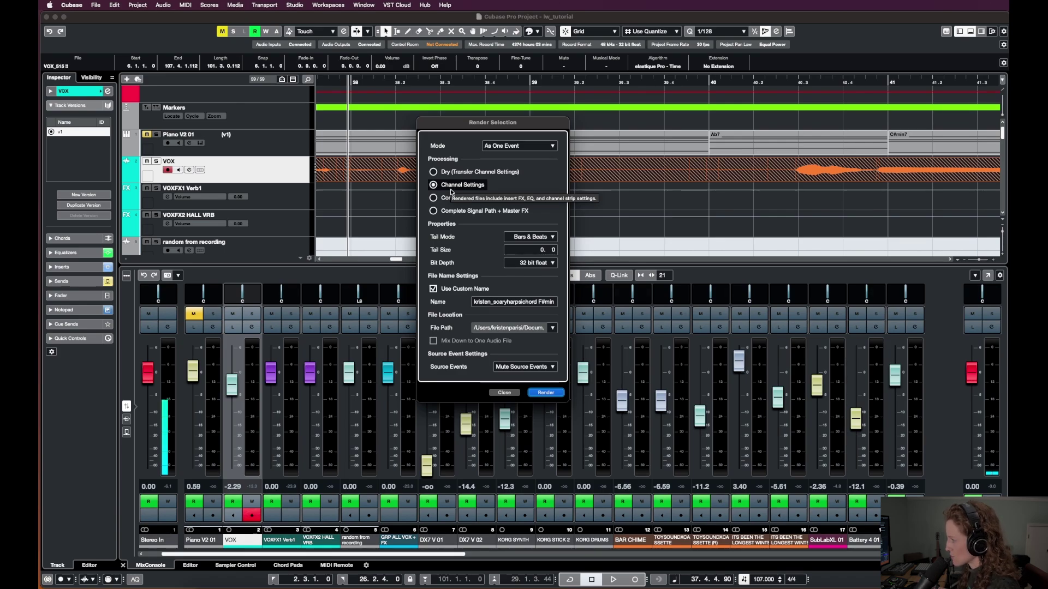
- Name the render file fx_reverbthrow with a '!!' prefix and render with channel settings
{"action": "left_click", "coordinate": [508, 301]}
{"action": "type", "text": "fx_"}
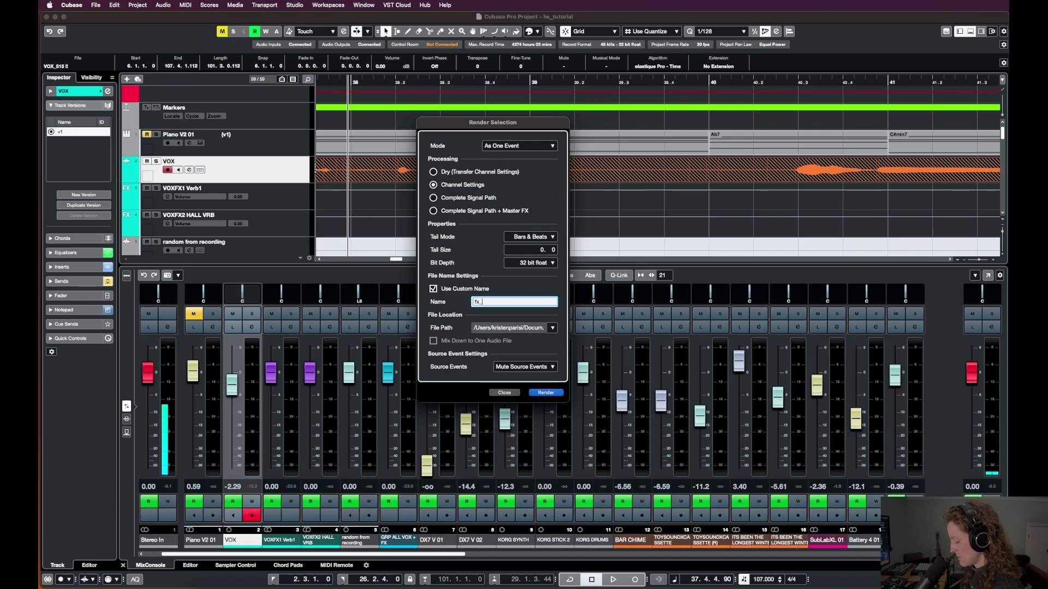
{"action": "type", "text": "reverbthrow"}
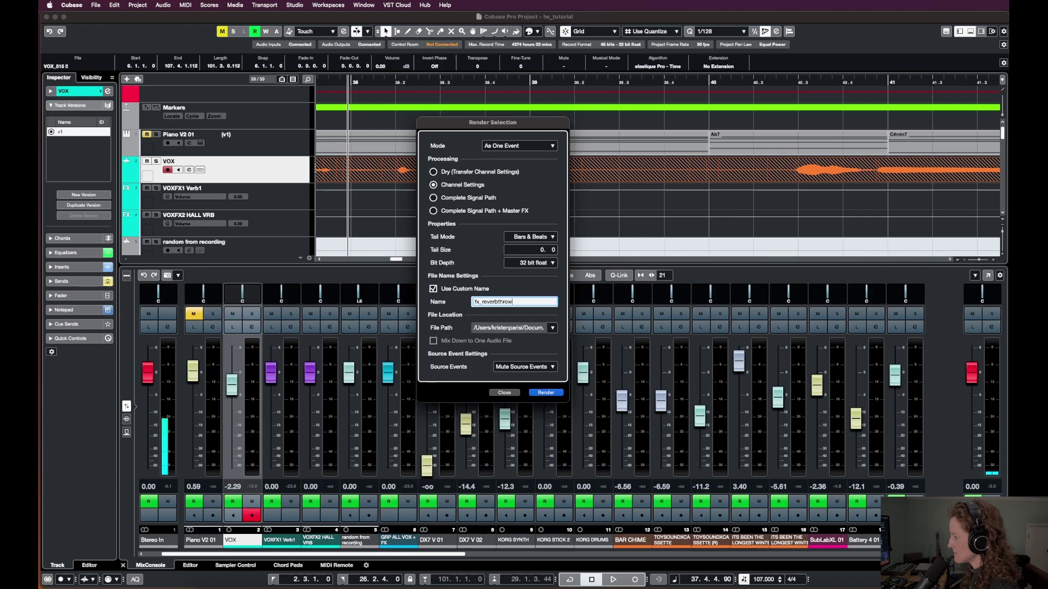
{"action": "key", "text": "Home"}
{"action": "type", "text": "!!"}
{"action": "left_click", "coordinate": [544, 393]}
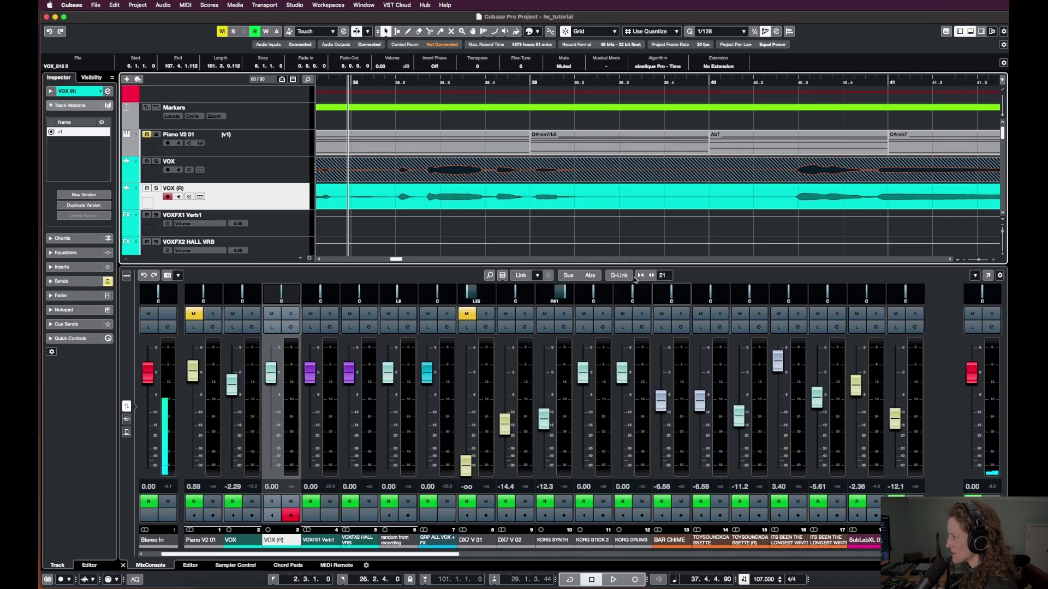
- Compare the VOX (R) and VOX channel settings, then audition the rendered vocal near bar 38
{"action": "left_click", "coordinate": [189, 197]}
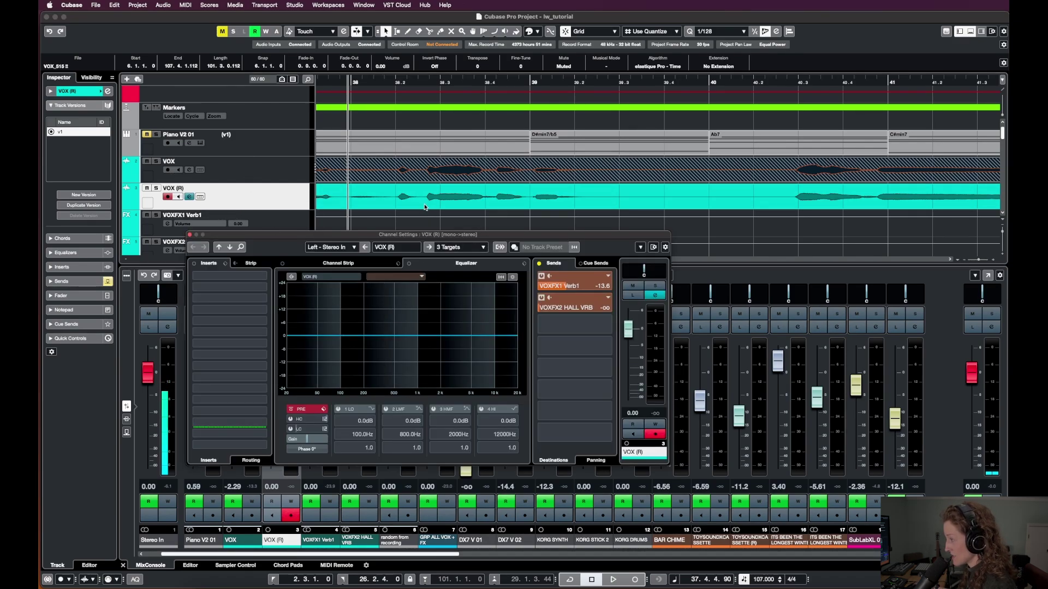
{"action": "left_click", "coordinate": [425, 208]}
{"action": "left_click", "coordinate": [248, 169]}
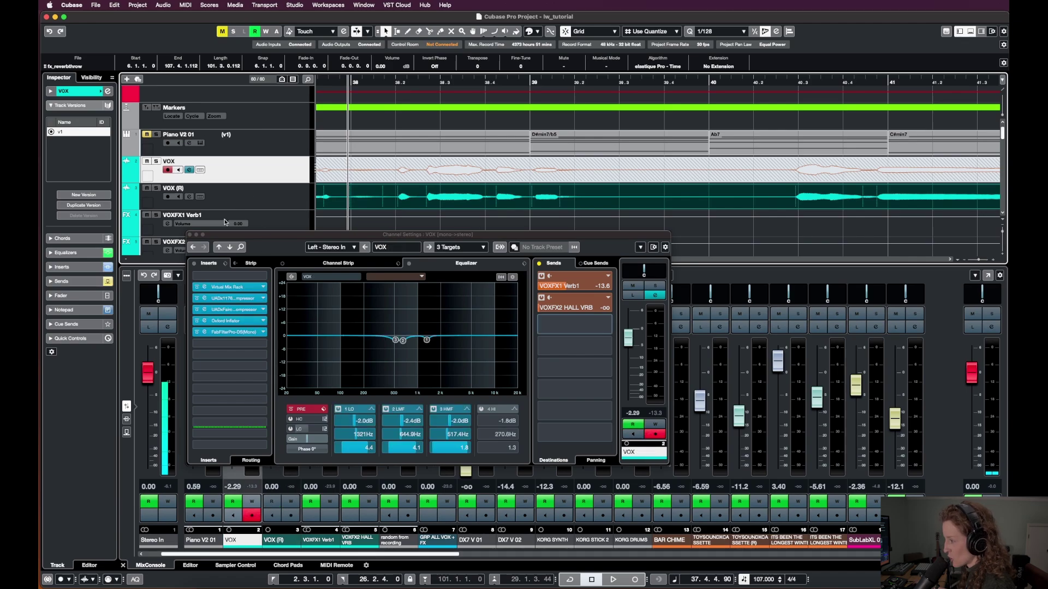
{"action": "left_click", "coordinate": [254, 194]}
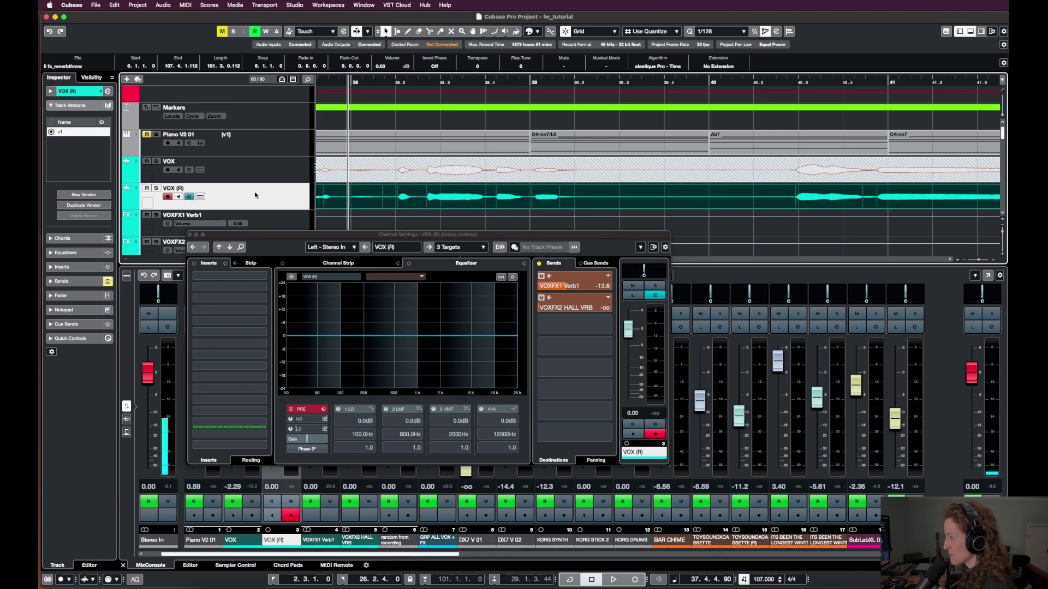
{"action": "left_click_drag", "start_coordinate": [372, 87], "coordinate": [372, 84]}
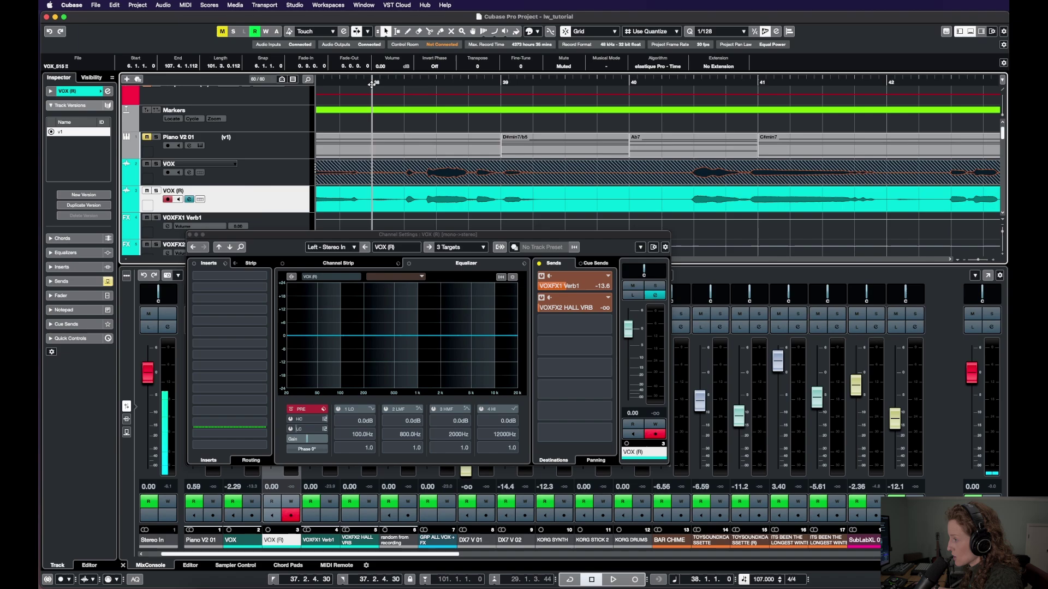
{"action": "key", "text": "space"}
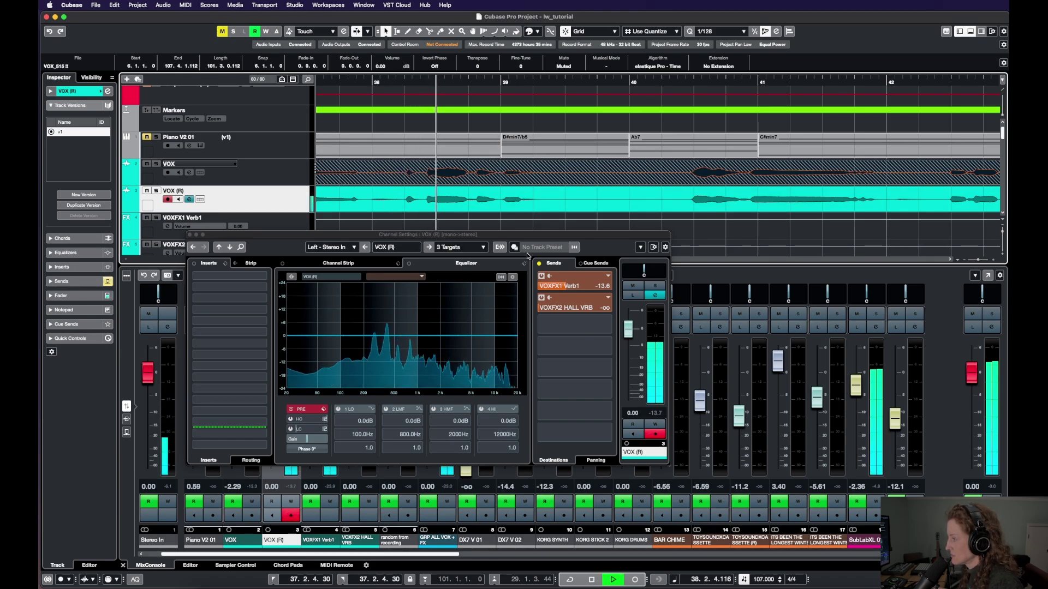
{"action": "key", "text": "space"}
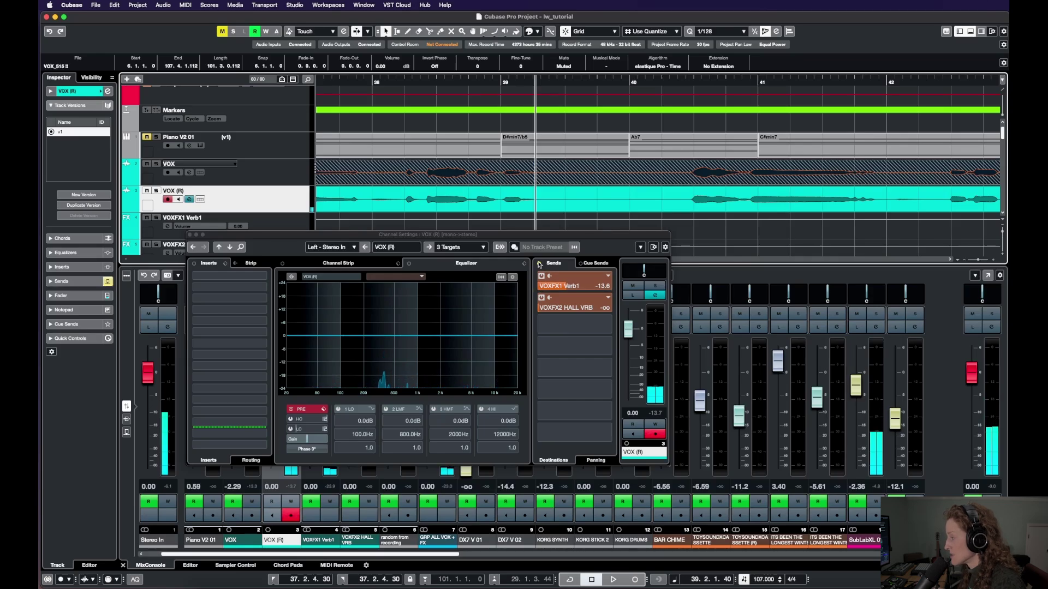
{"action": "left_click", "coordinate": [548, 283]}
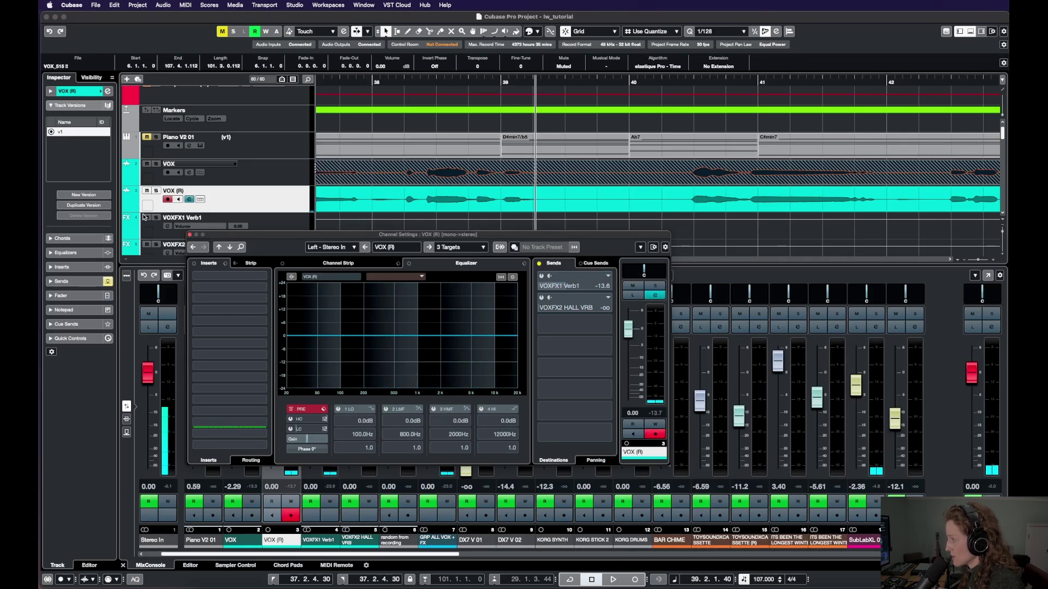
- Add an audio track named reverbthrow, move the rendered vocal onto it, and begin removing VOX (R)
{"action": "left_click", "coordinate": [189, 234]}
{"action": "right_click", "coordinate": [243, 201]}
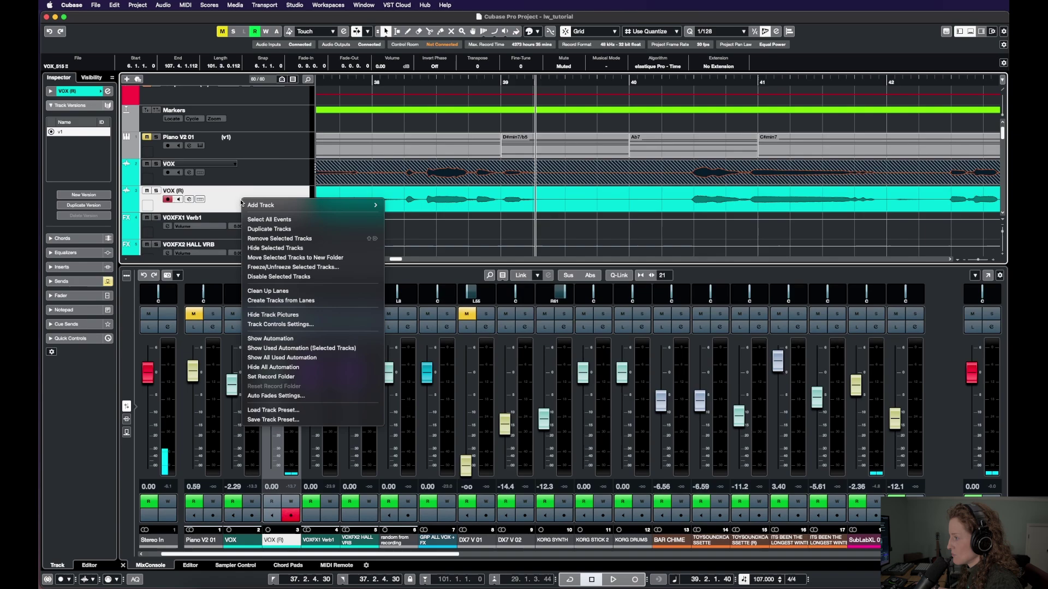
{"action": "mouse_move", "coordinate": [371, 205]}
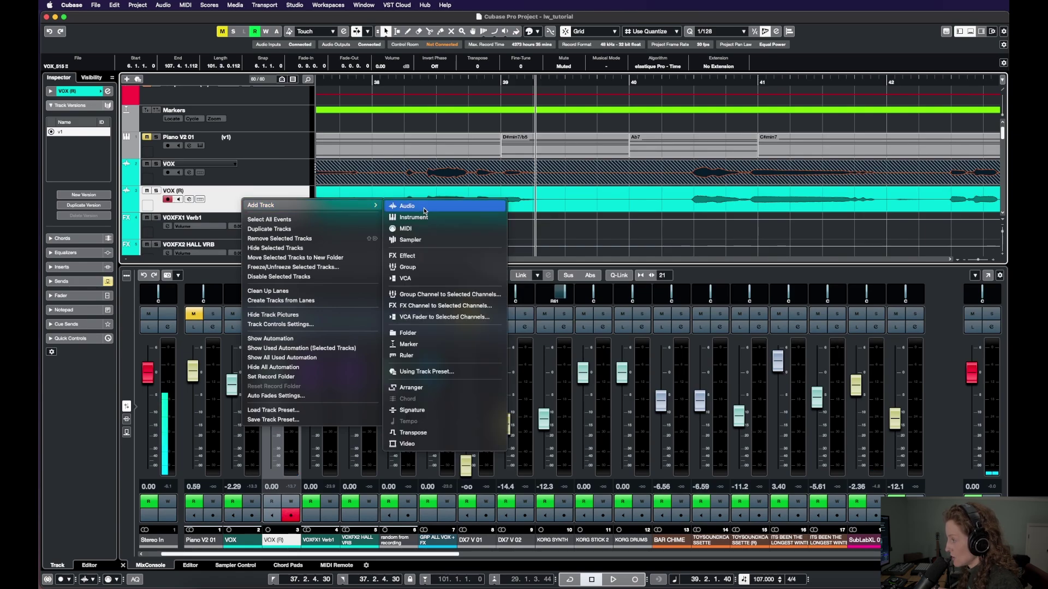
{"action": "left_click", "coordinate": [424, 208]}
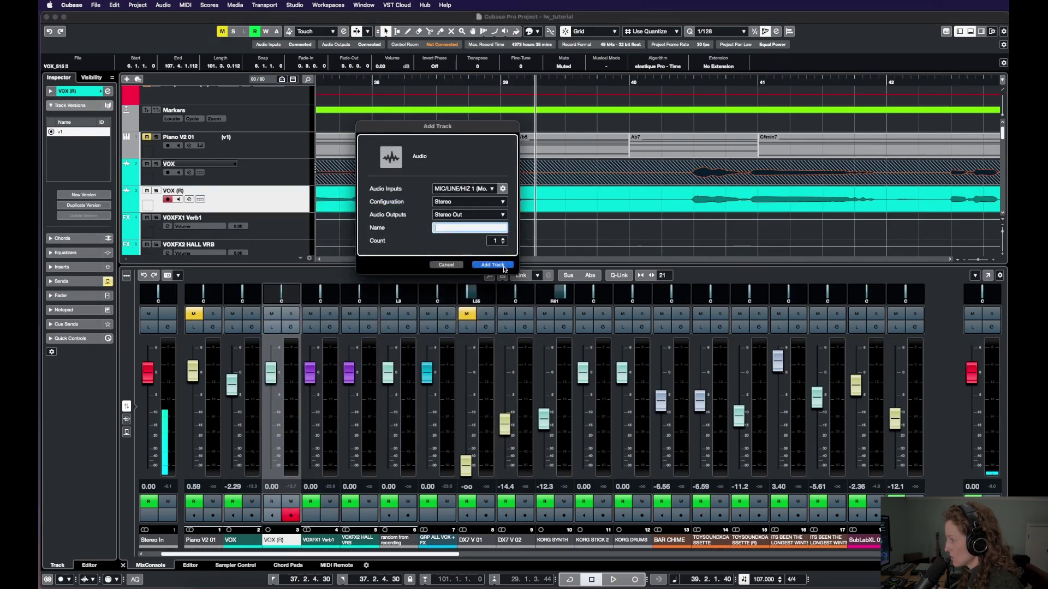
{"action": "type", "text": "reverbthrow"}
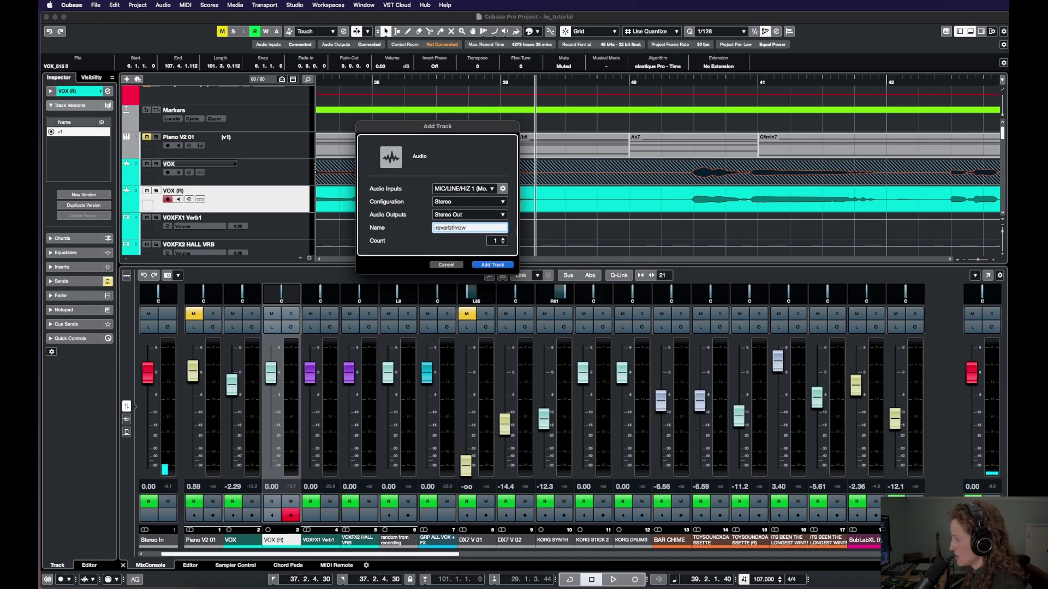
{"action": "key", "text": "Return"}
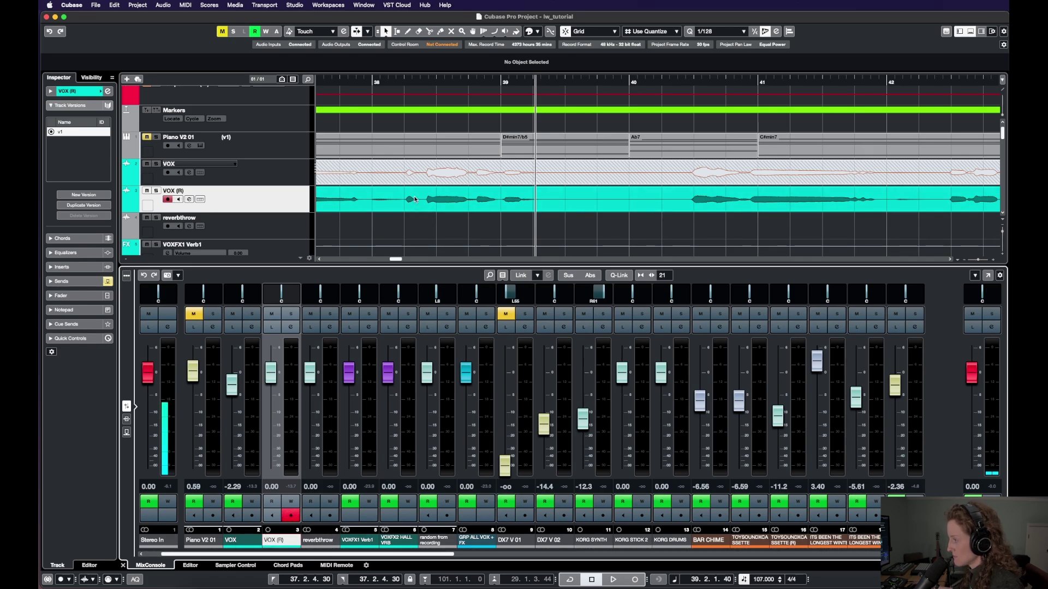
{"action": "left_click_drag", "start_coordinate": [414, 199], "coordinate": [365, 220]}
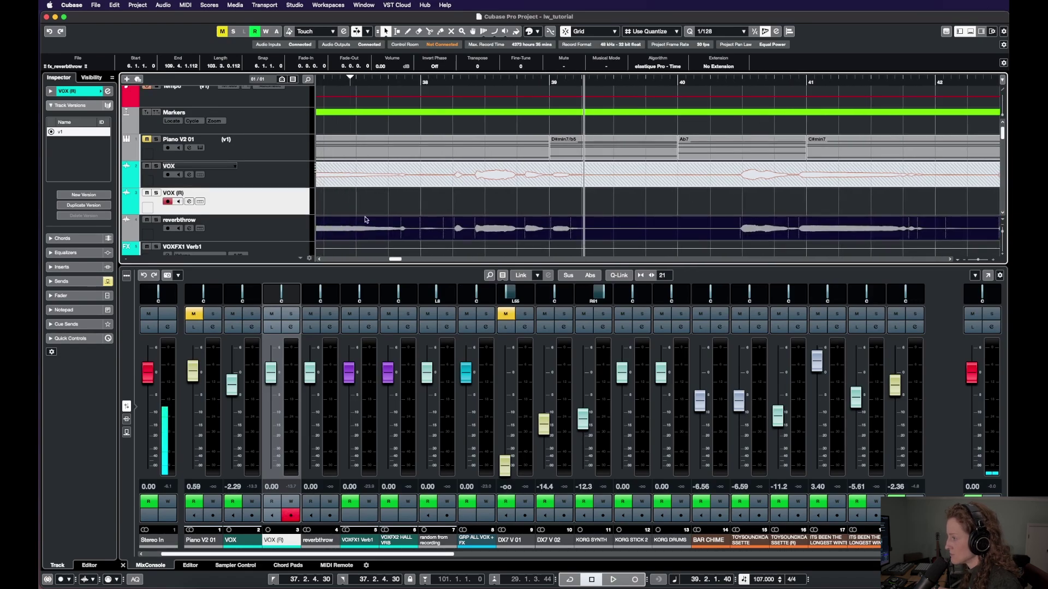
{"action": "right_click", "coordinate": [239, 201]}
- Delete the empty VOX (R) track and load REVerence into reverbthrow's first insert
{"action": "left_click", "coordinate": [259, 236]}
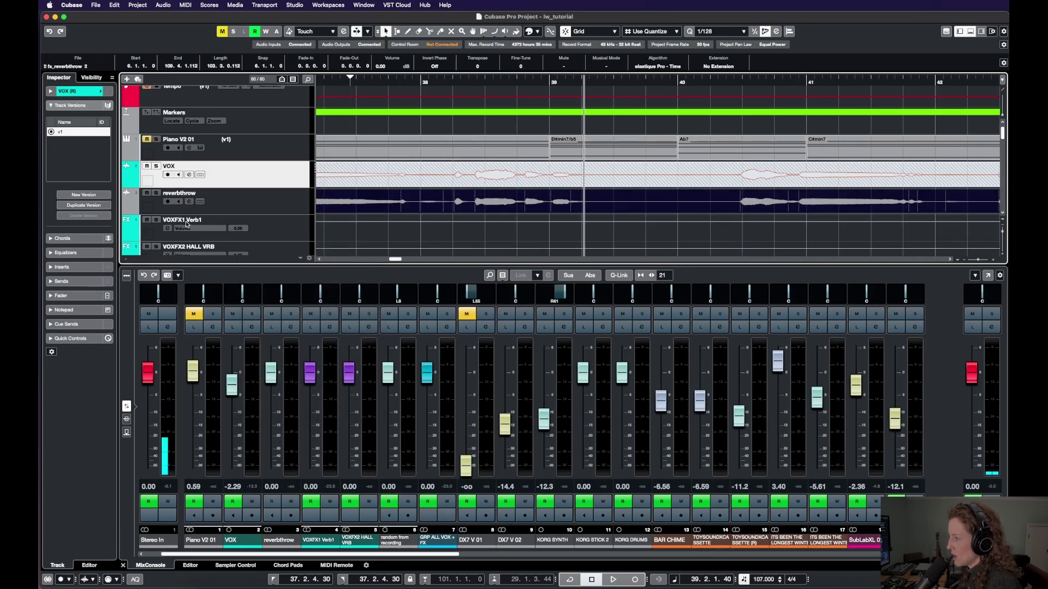
{"action": "left_click", "coordinate": [189, 184]}
{"action": "left_click", "coordinate": [218, 277]}
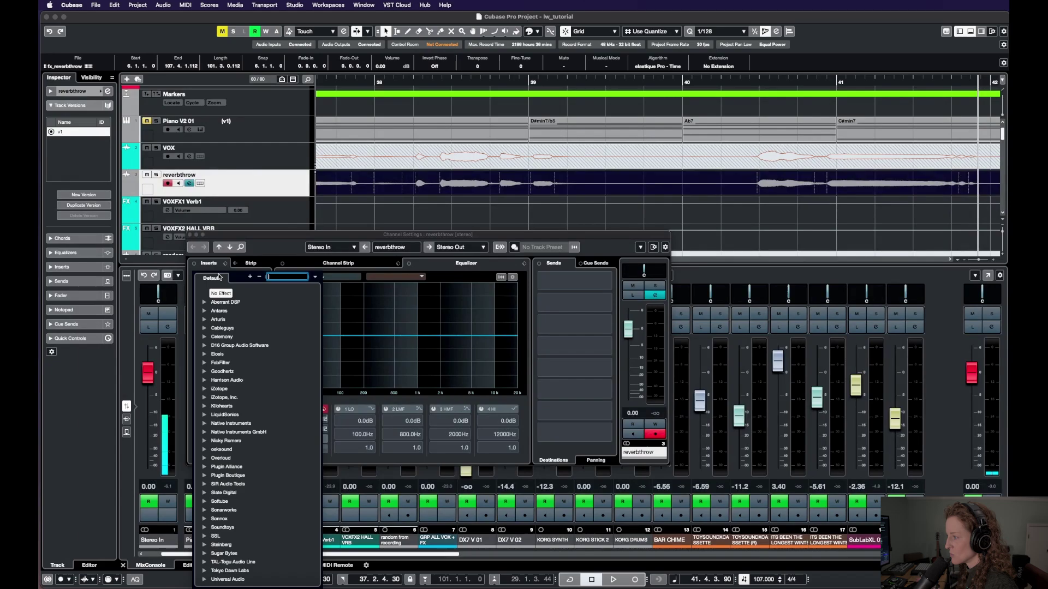
{"action": "type", "text": "reverenc"}
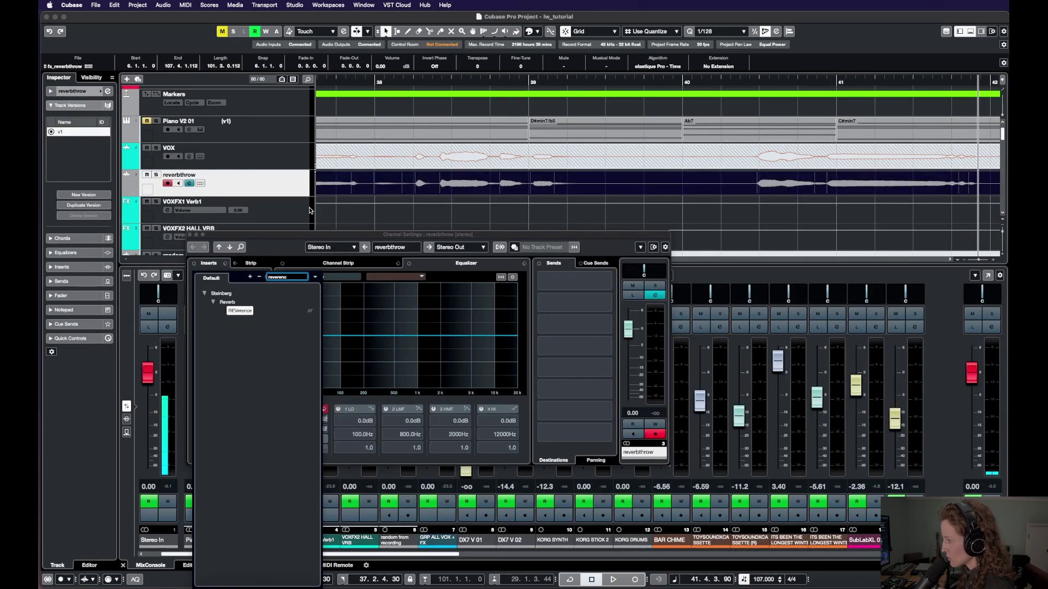
{"action": "key", "text": "Return"}
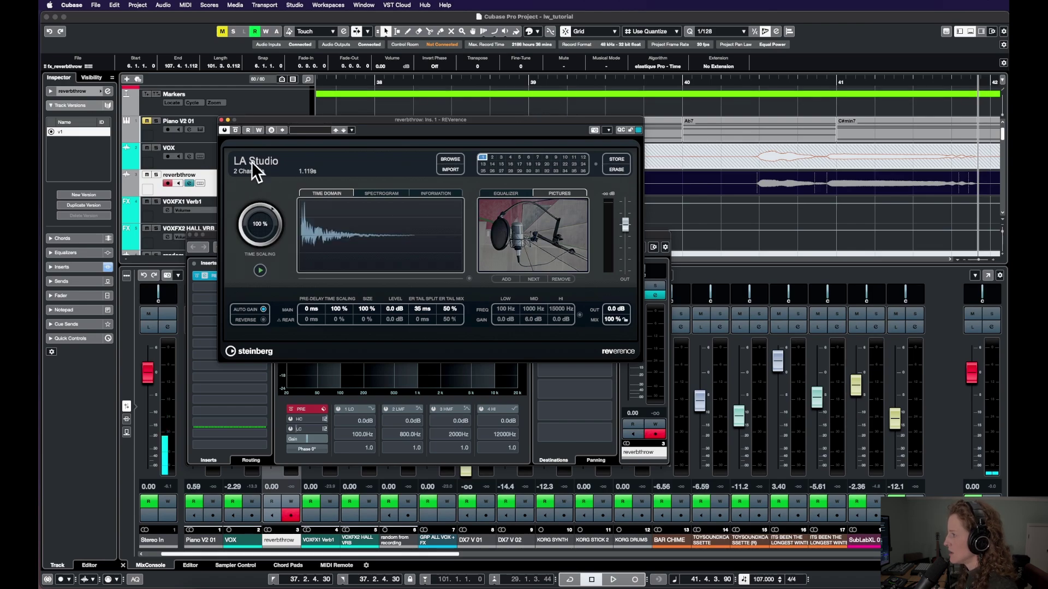
- Apply the Martial Arts Stadium B preset to REVerence and close the plugin window
{"action": "left_click", "coordinate": [451, 161]}
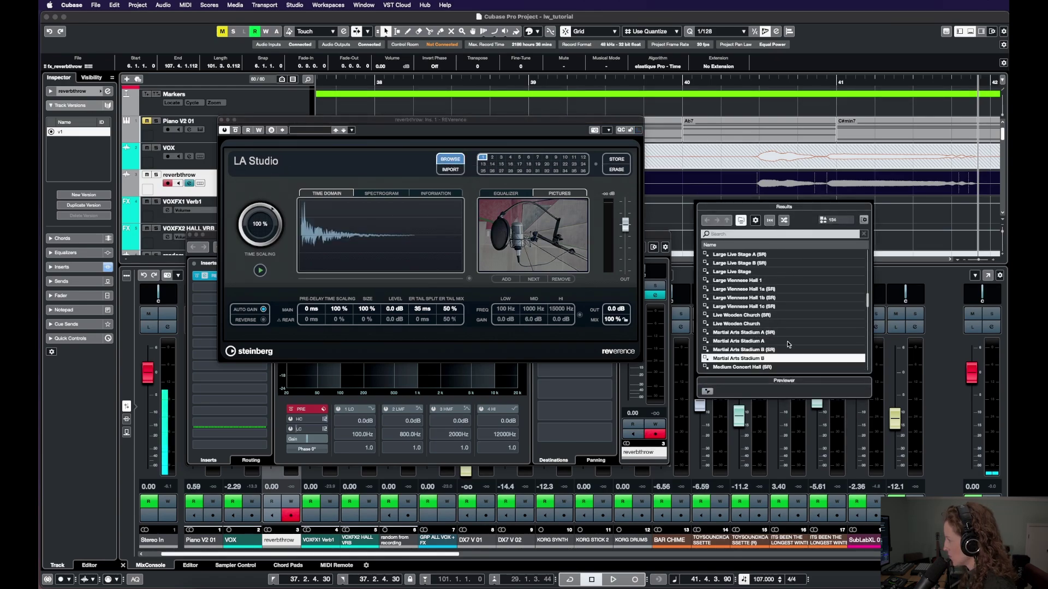
{"action": "left_click", "coordinate": [763, 333]}
{"action": "double_click", "coordinate": [757, 332]}
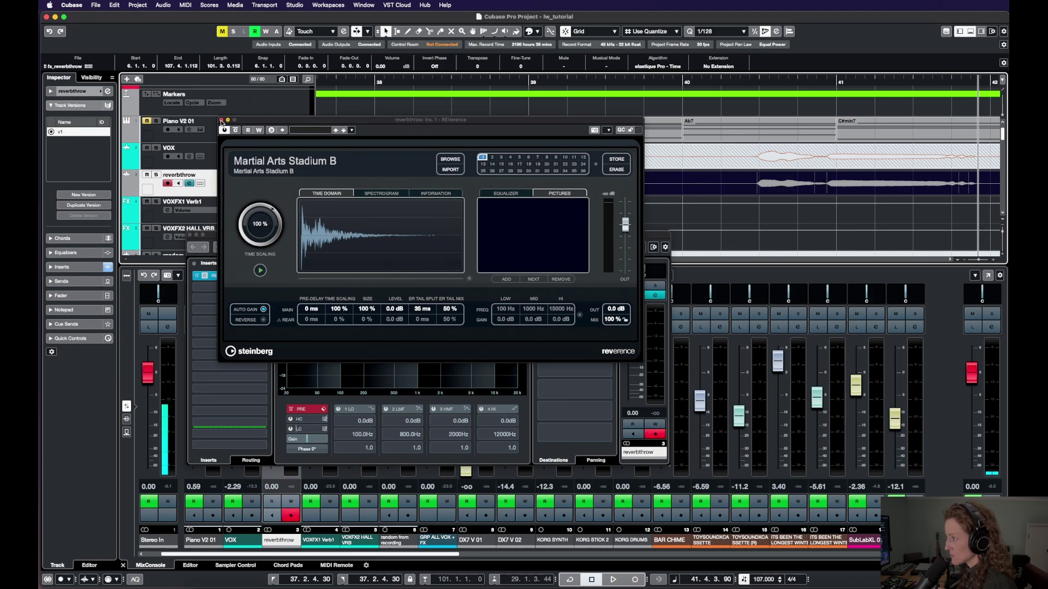
{"action": "left_click", "coordinate": [221, 120]}
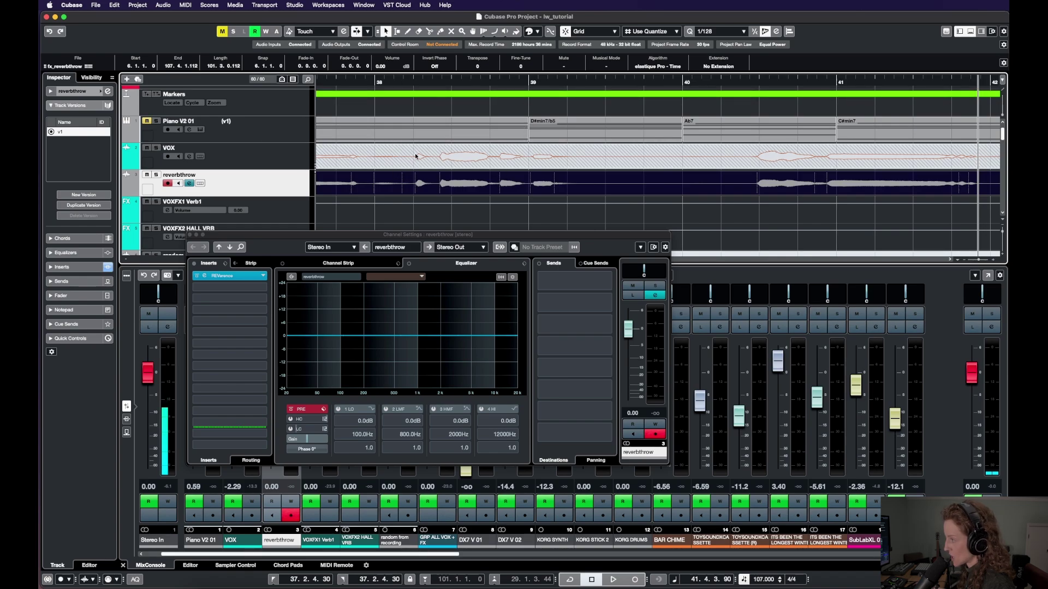
{"action": "left_click", "coordinate": [410, 83]}
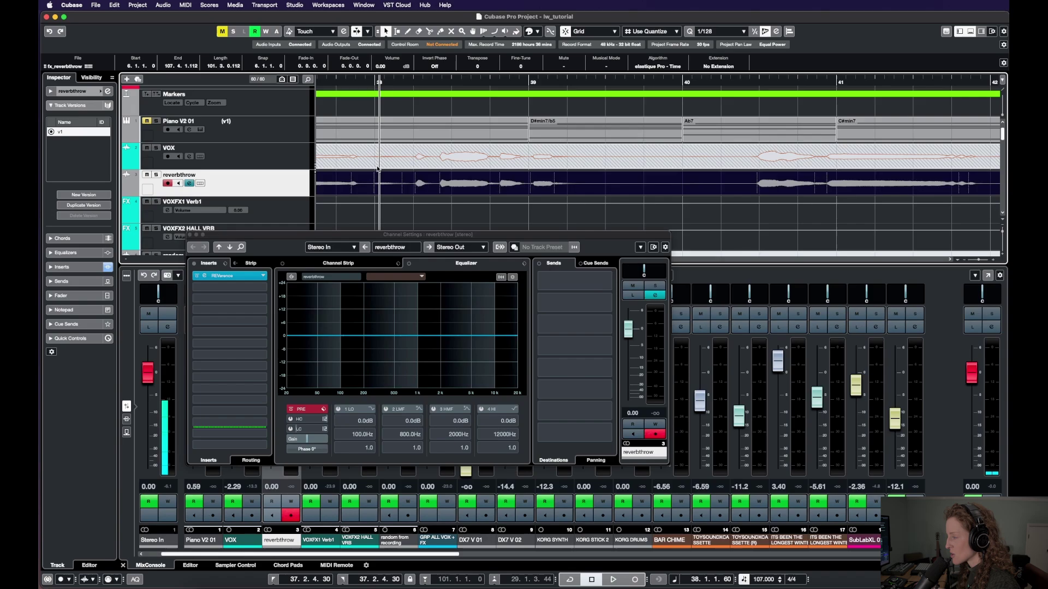
{"action": "key", "text": "space"}
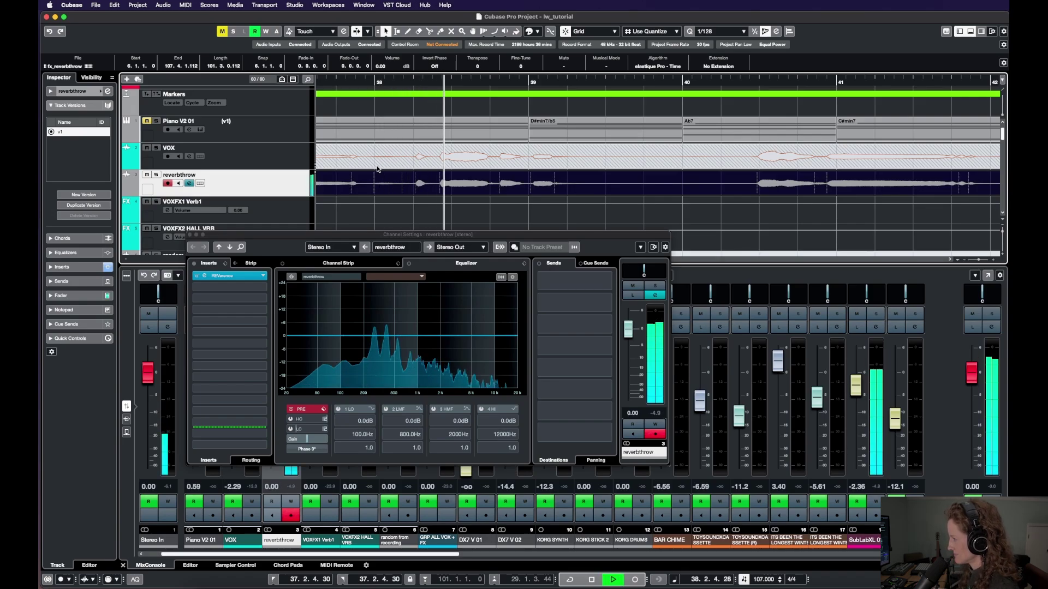
{"action": "key", "text": "space"}
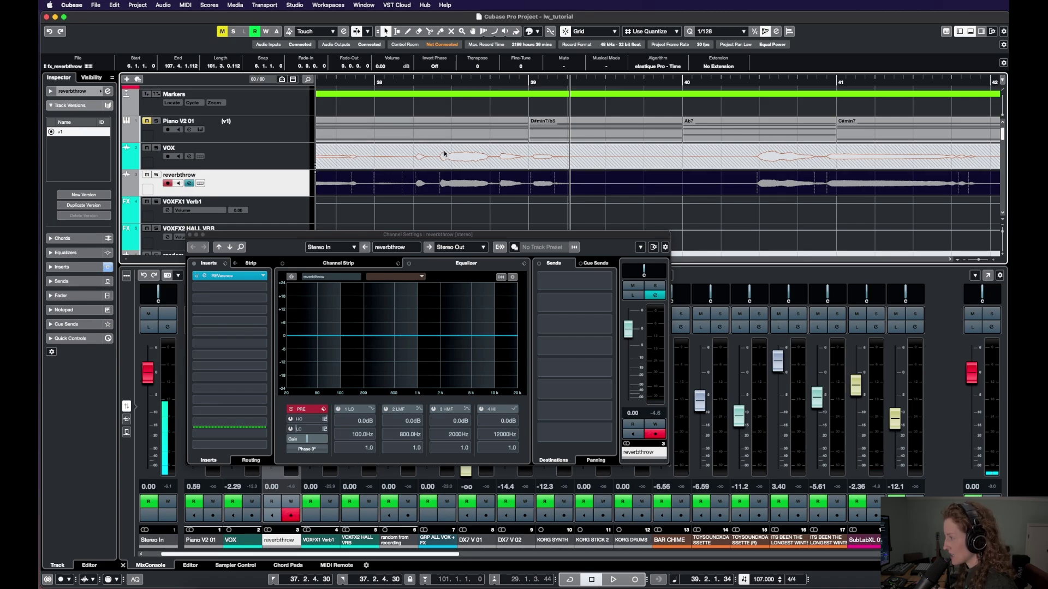
- Split the reverbthrow event at 37.4.4.15, 38.1.4.90, bar 39 and 39.2.1.0
{"action": "left_click", "coordinate": [429, 33]}
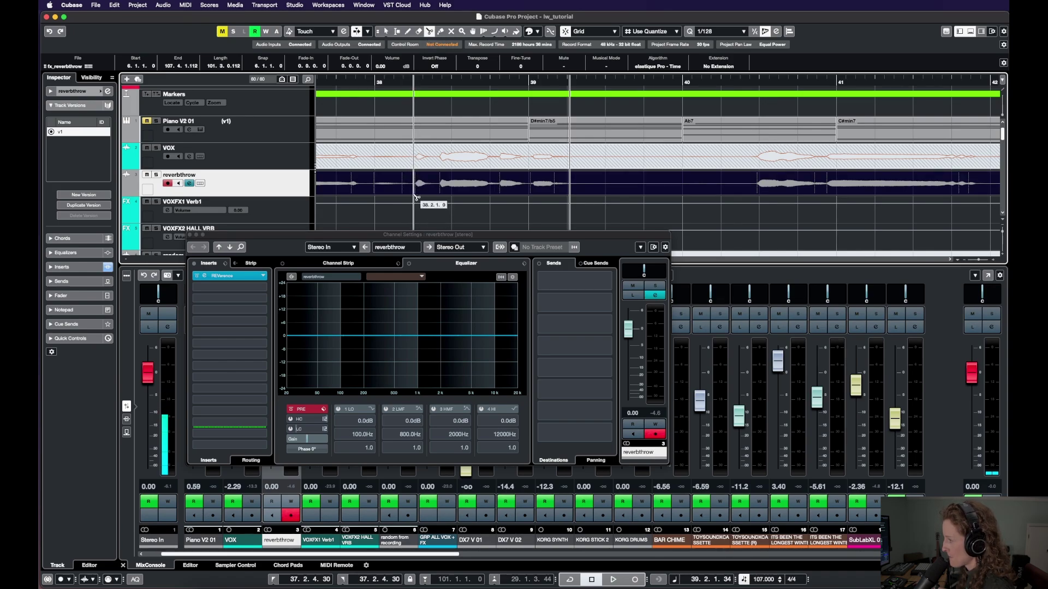
{"action": "scroll", "coordinate": [370, 192], "scroll_direction": "up", "scroll_amount": 2}
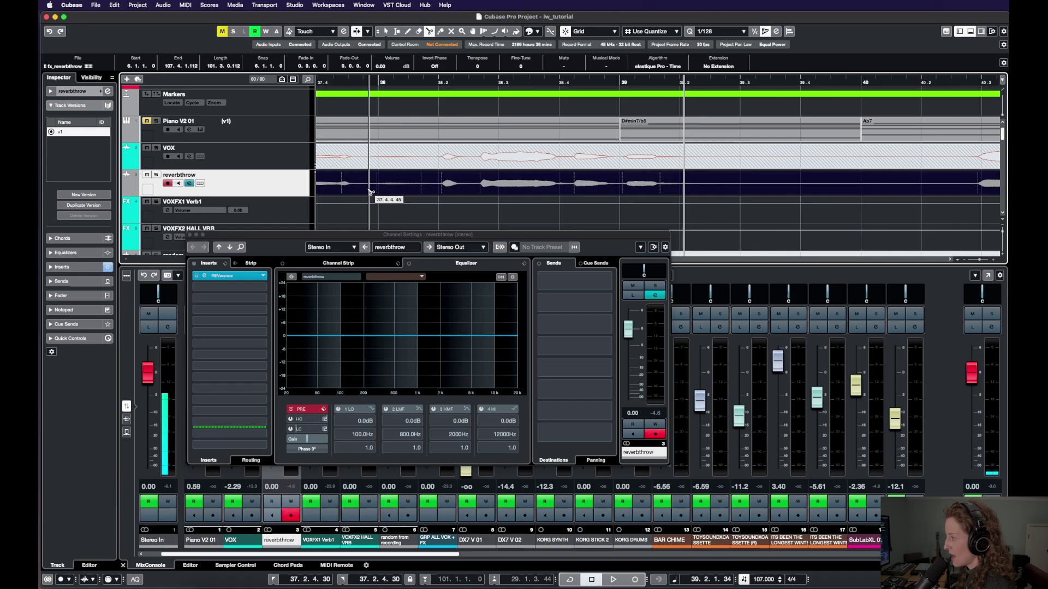
{"action": "left_click", "coordinate": [366, 193]}
{"action": "left_click", "coordinate": [435, 188]}
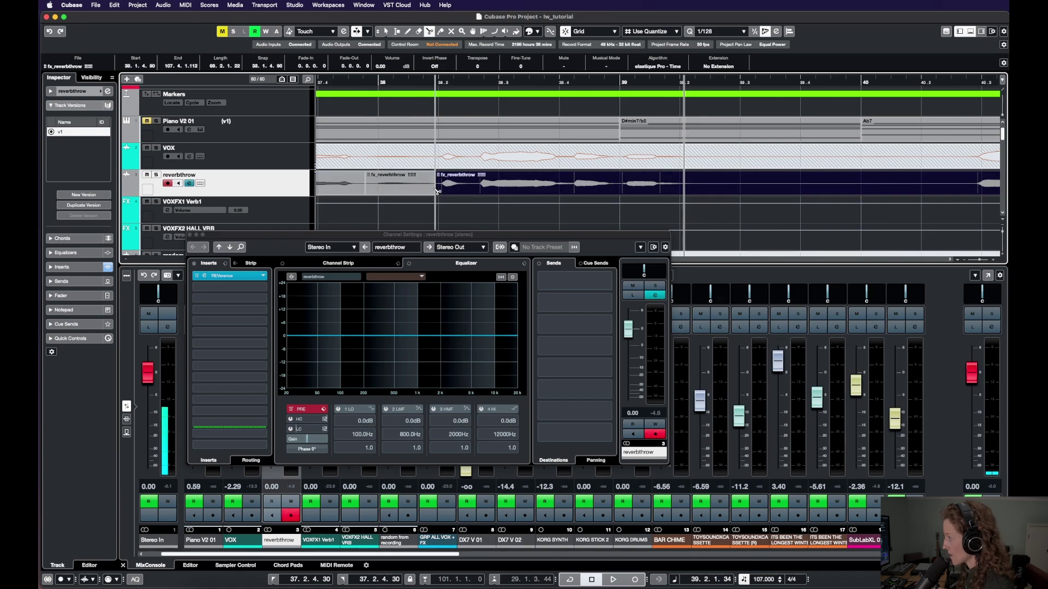
{"action": "left_click", "coordinate": [620, 192]}
{"action": "left_click", "coordinate": [681, 192]}
- Delete the unwanted reverbthrow pieces, keeping only the throws near bars 38 and 39
{"action": "key", "text": "1"}
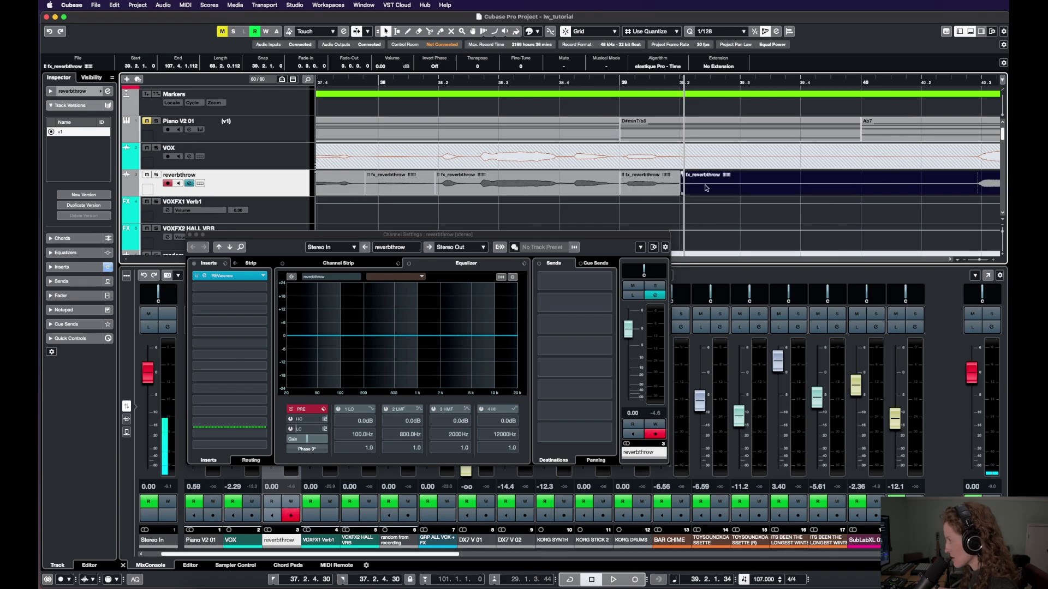
{"action": "key", "text": "Delete"}
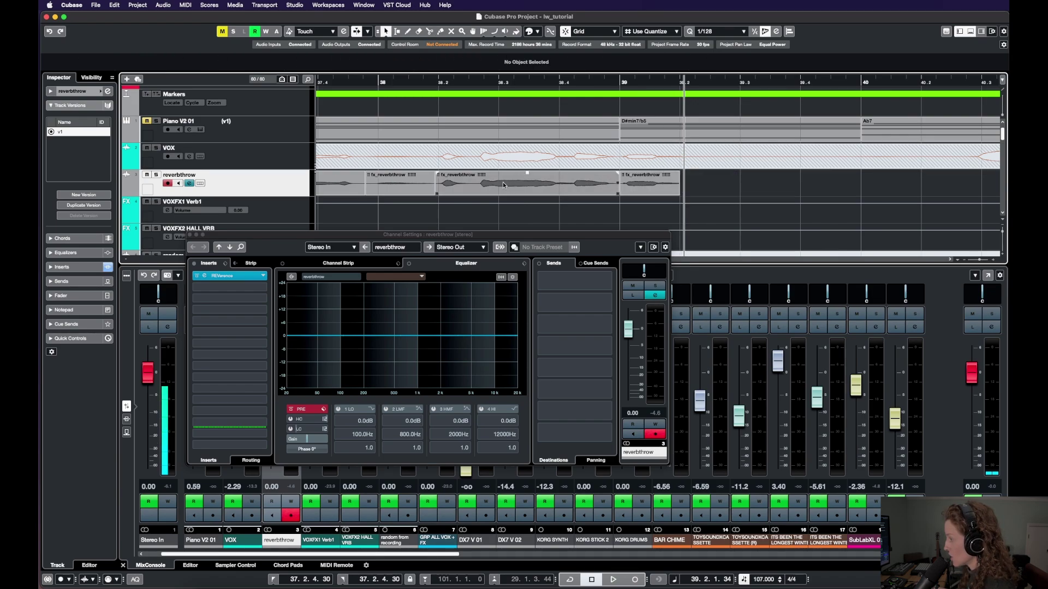
{"action": "left_click", "coordinate": [503, 183]}
{"action": "key", "text": "Delete"}
{"action": "scroll", "coordinate": [488, 181], "scroll_direction": "left", "scroll_amount": 5}
{"action": "left_click", "coordinate": [488, 181]}
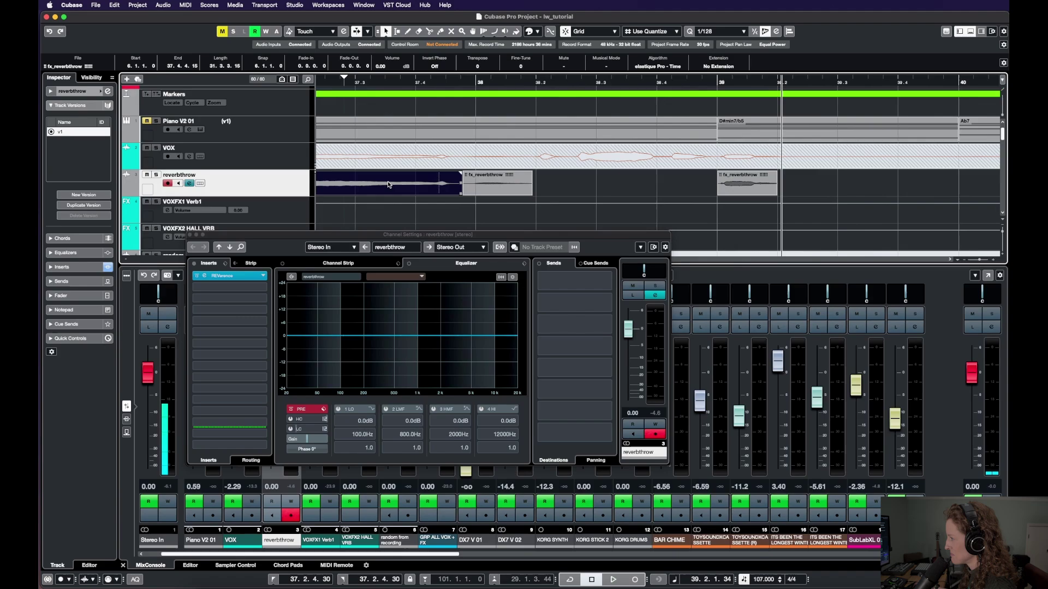
- Play back the trimmed throws from near bar 38, then select the muted VOX event
{"action": "left_click", "coordinate": [460, 82]}
{"action": "key", "text": "space"}
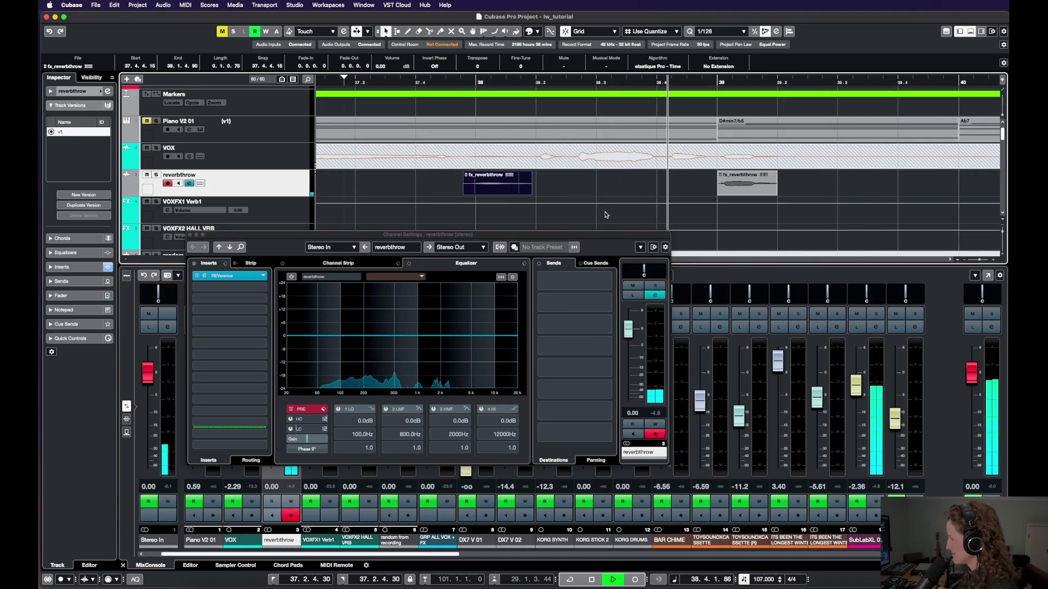
{"action": "key", "text": "space"}
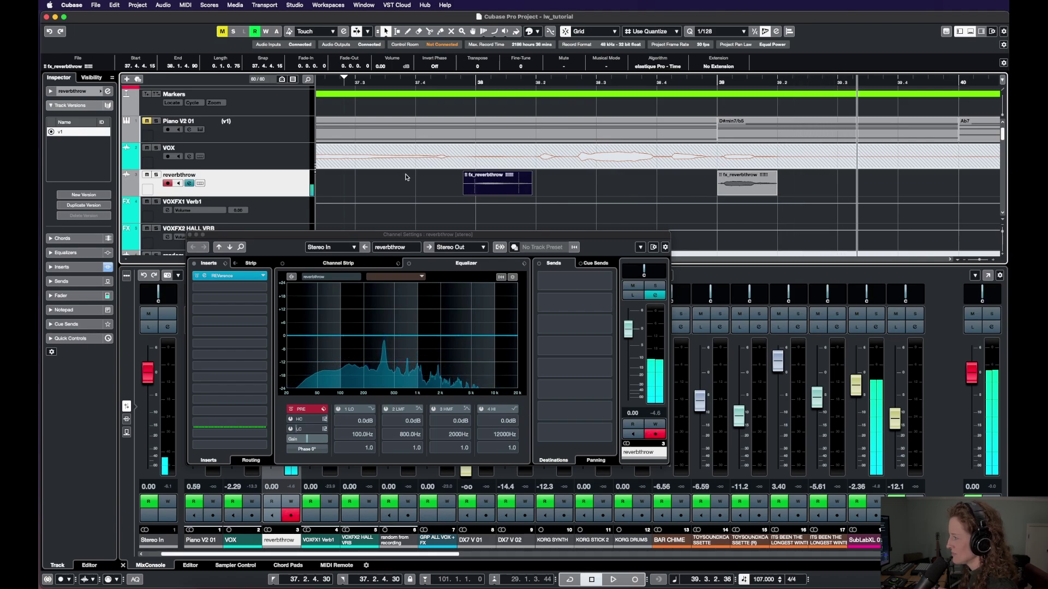
{"action": "scroll", "coordinate": [592, 173], "scroll_direction": "down", "scroll_amount": 3}
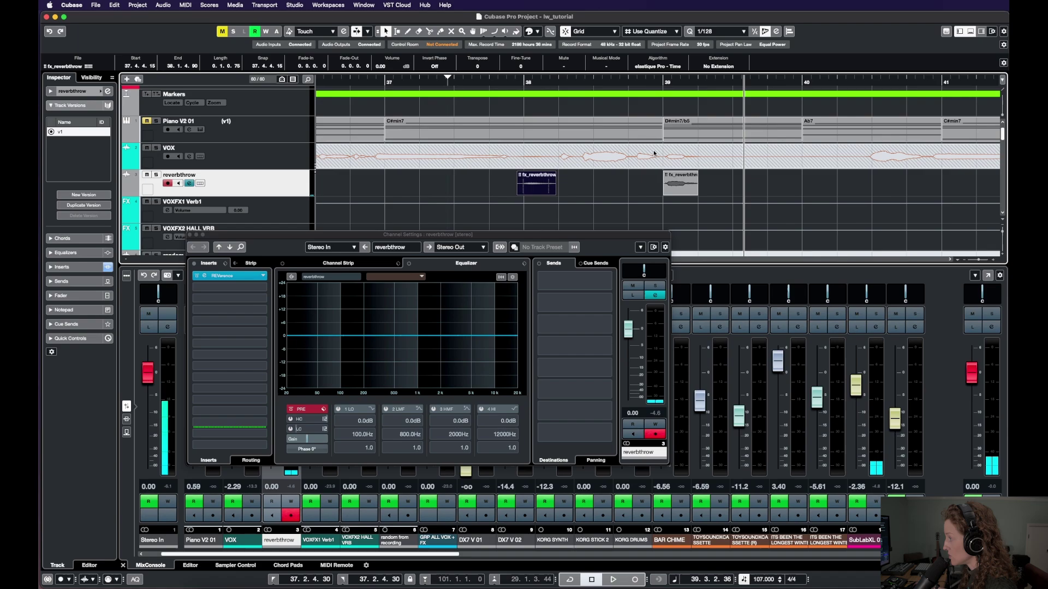
{"action": "left_click", "coordinate": [684, 155]}
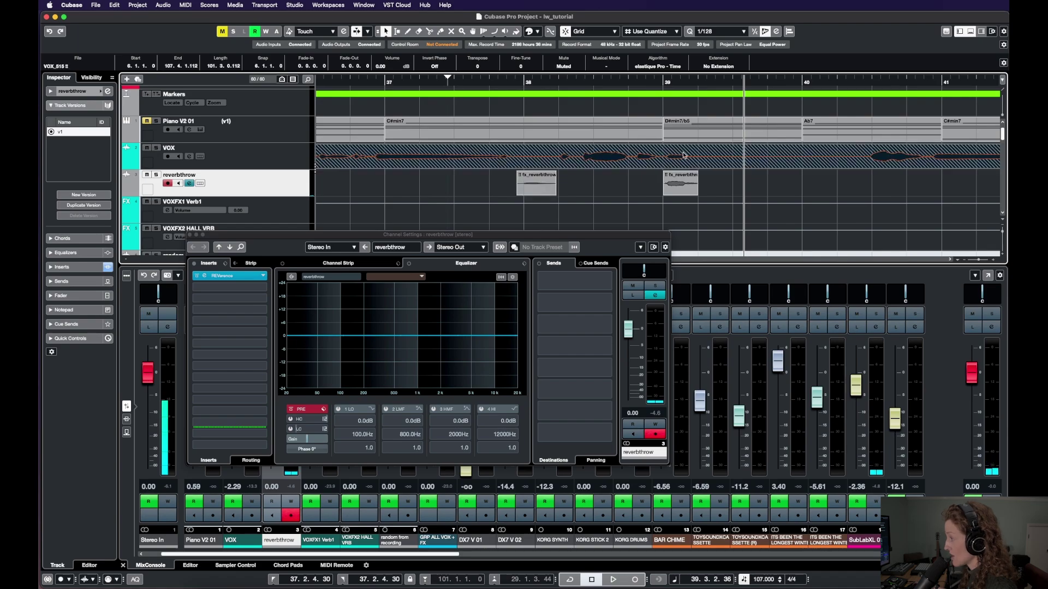
- Unmute the VOX event with the Mute tool and return to the Object Selection tool
{"action": "left_click", "coordinate": [450, 32]}
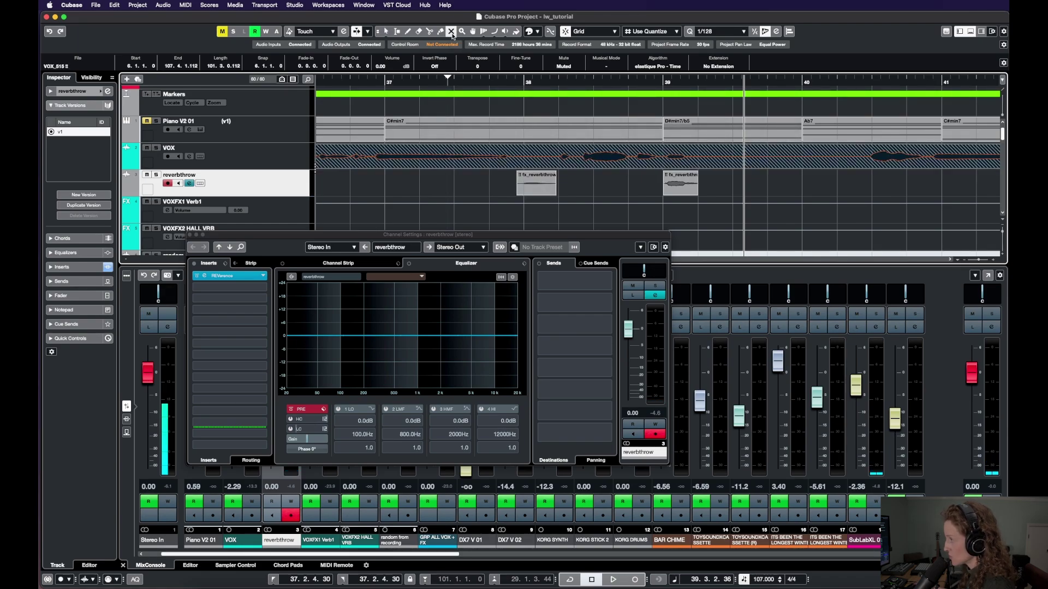
{"action": "left_click", "coordinate": [596, 159]}
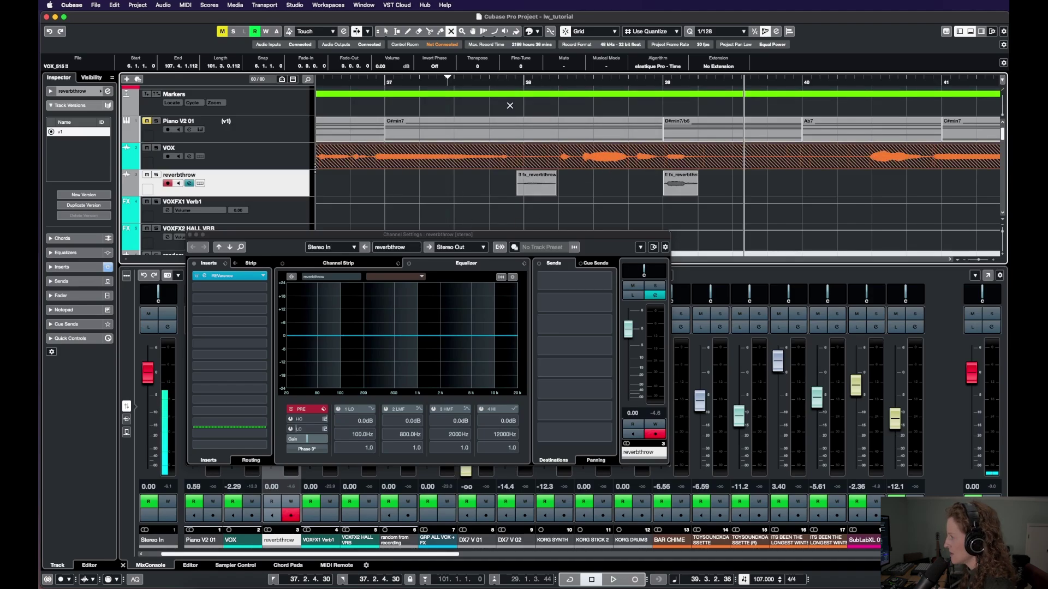
{"action": "left_click", "coordinate": [385, 31]}
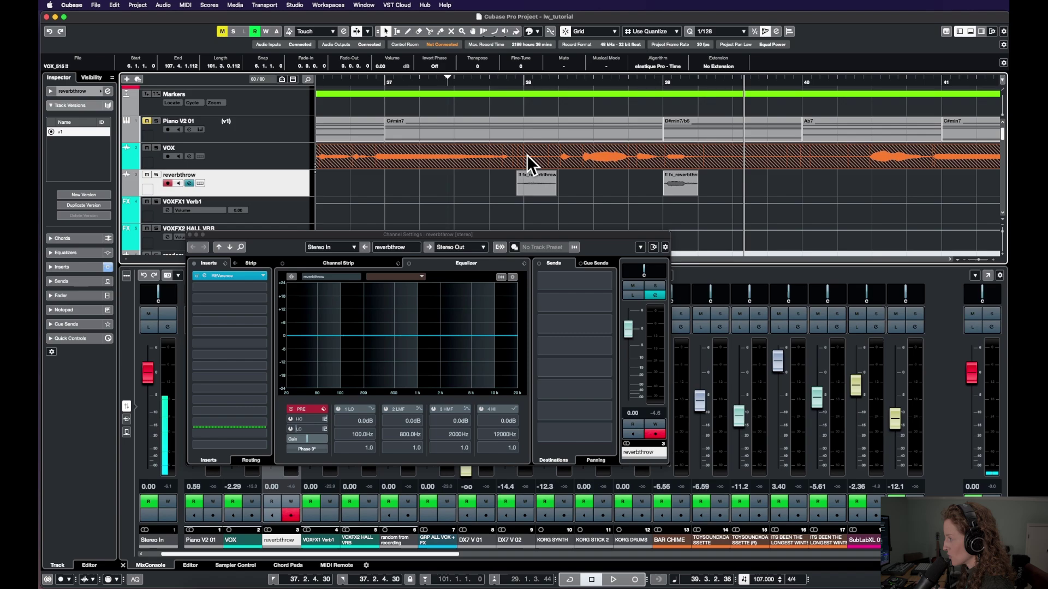
- Lower the reverbthrow fader to -9.48 dB while playing back from just before bar 38
{"action": "left_click", "coordinate": [501, 81]}
{"action": "key", "text": "space"}
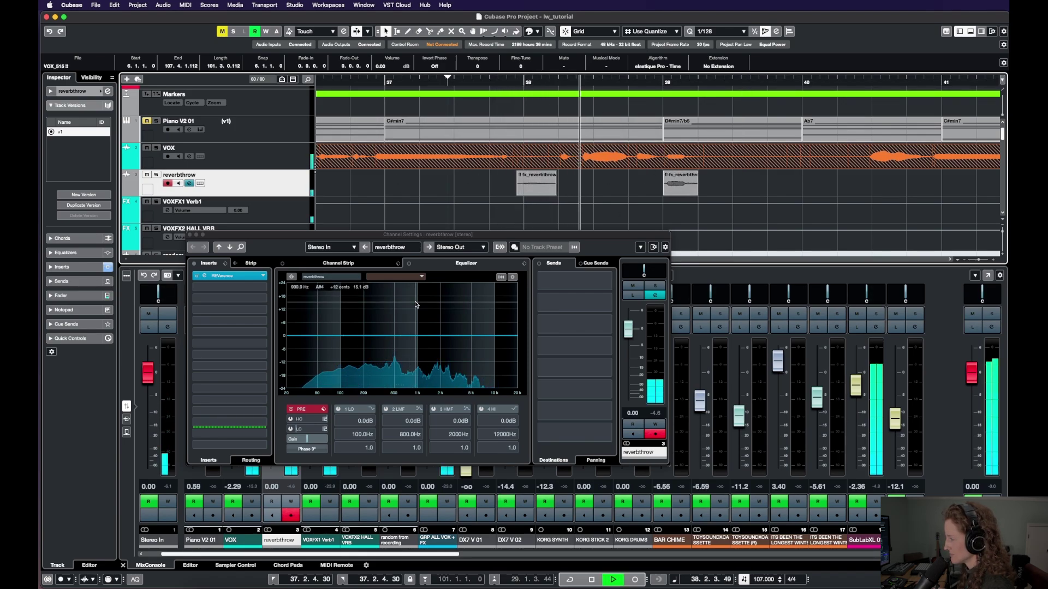
{"action": "left_click", "coordinate": [628, 330]}
{"action": "left_click_drag", "start_coordinate": [628, 331], "coordinate": [628, 364]}
{"action": "key", "text": "space"}
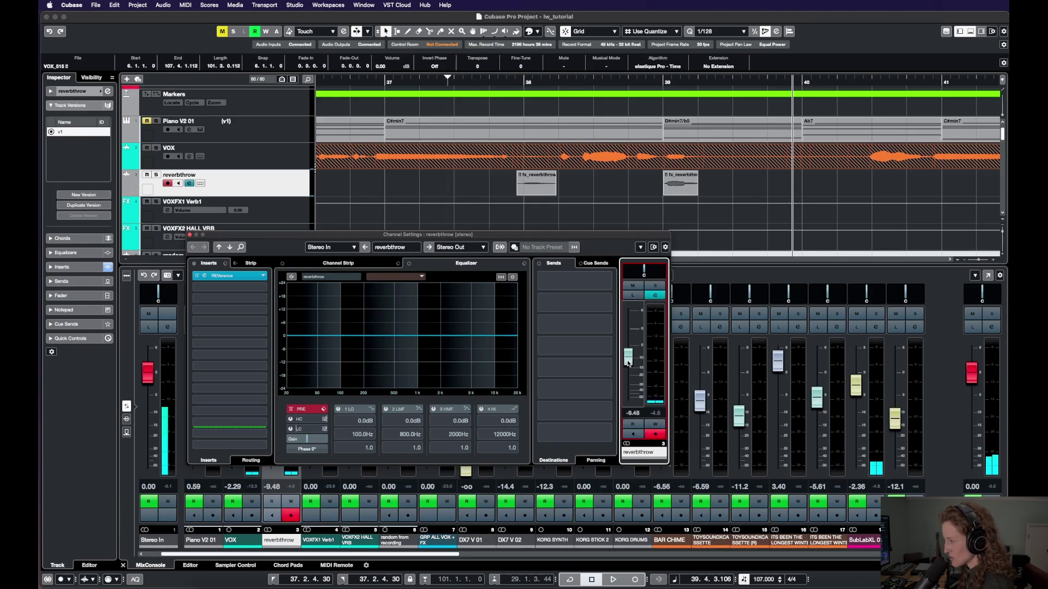
- Adjust the reverbthrow channel's pan control
{"action": "mouse_move", "coordinate": [643, 271]}
{"action": "left_mouse_down"}
{"action": "mouse_move", "coordinate": [658, 269]}
{"action": "mouse_move", "coordinate": [643, 270]}
{"action": "left_mouse_up"}
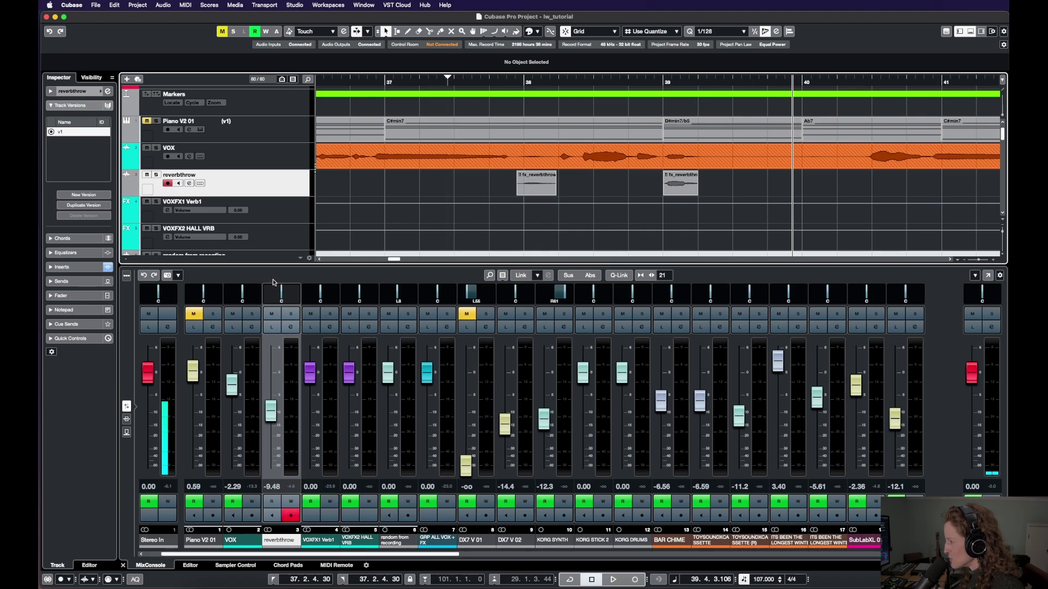
{"action": "double_click", "coordinate": [377, 294]}
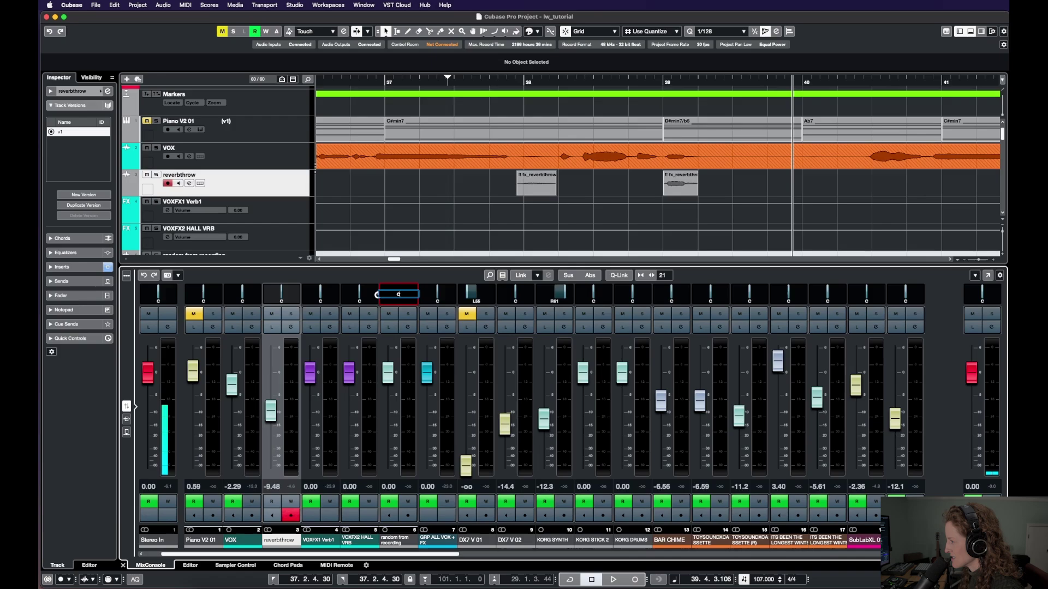
{"action": "key", "text": "Return"}
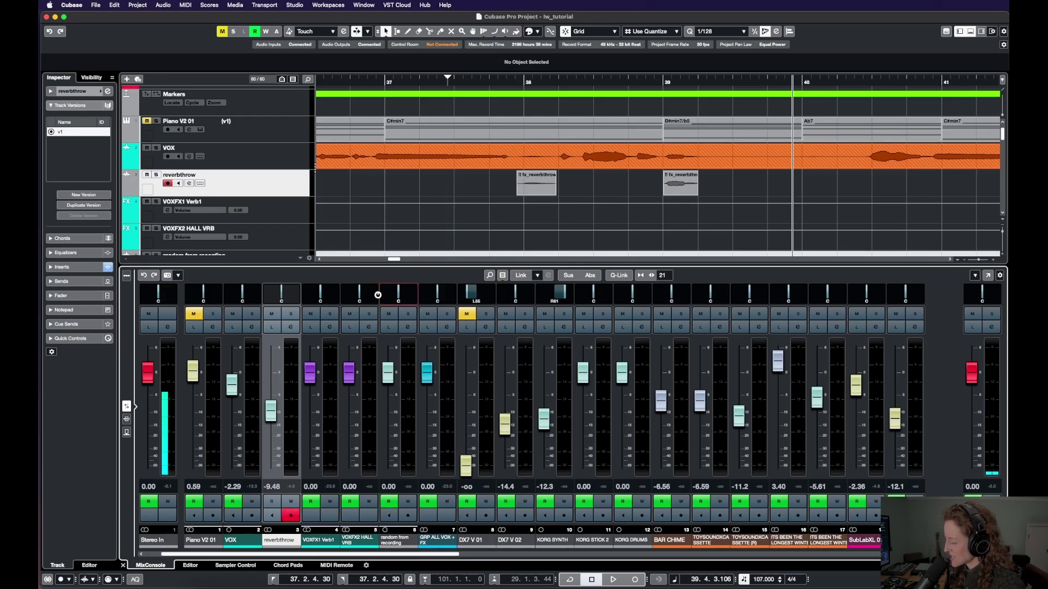